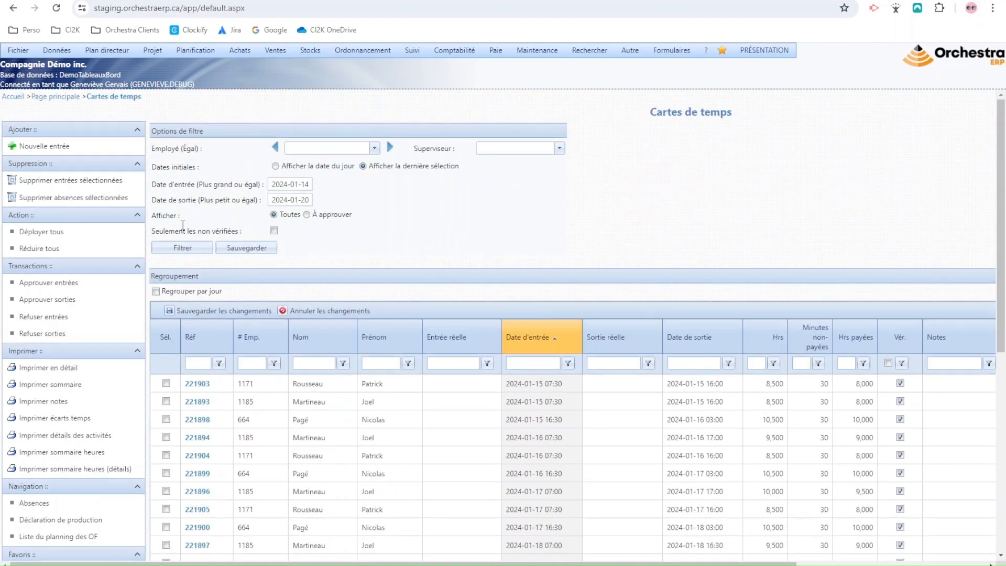
Filter the time cards for 2024-01-14 to 2024-01-20 to show only the unverified ones.
{"action": "left_click", "coordinate": [274, 231]}
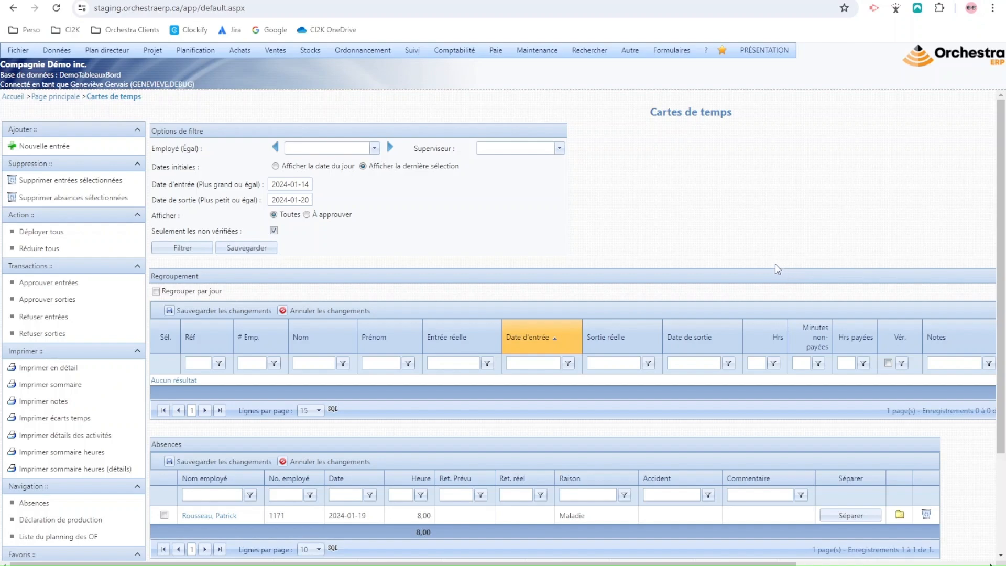
Open the batch payroll creation page (Création d'une paie en lot) and check the issue date and current period dates.
{"action": "left_click", "coordinate": [496, 51]}
{"action": "mouse_move", "coordinate": [701, 74]}
{"action": "left_click", "coordinate": [496, 53]}
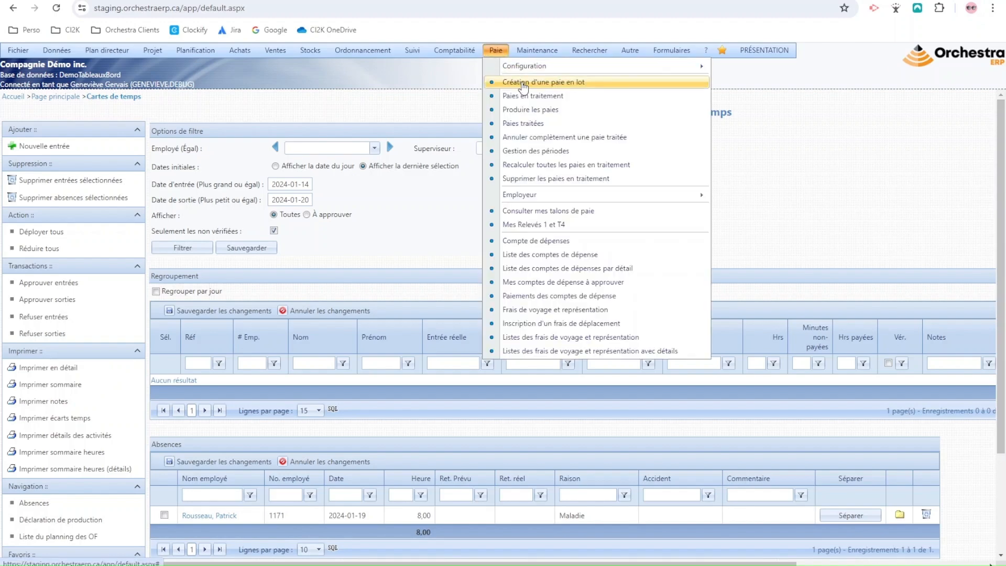
{"action": "left_click", "coordinate": [539, 84]}
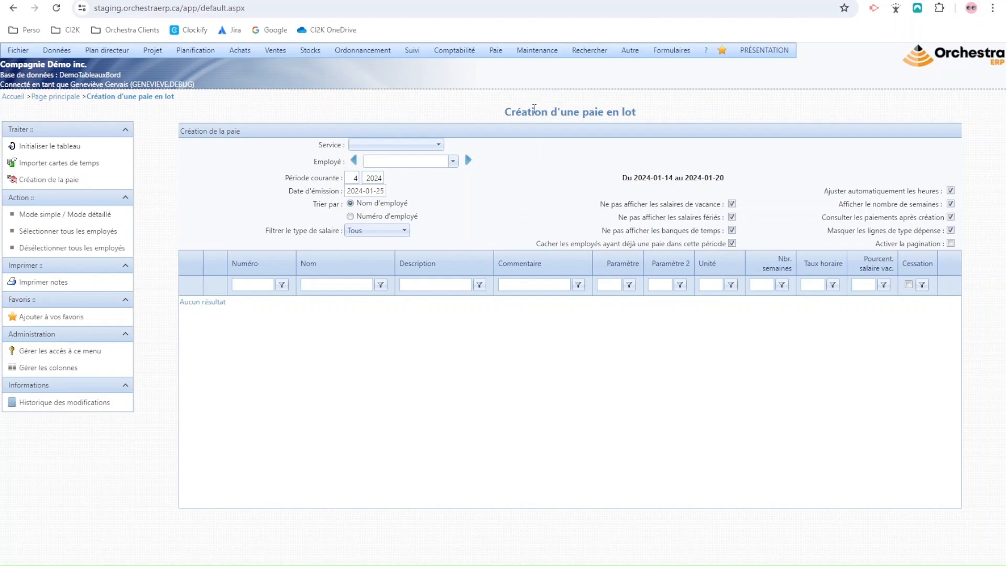
{"action": "left_click", "coordinate": [352, 191]}
{"action": "left_click_drag", "start_coordinate": [723, 178], "coordinate": [627, 179]}
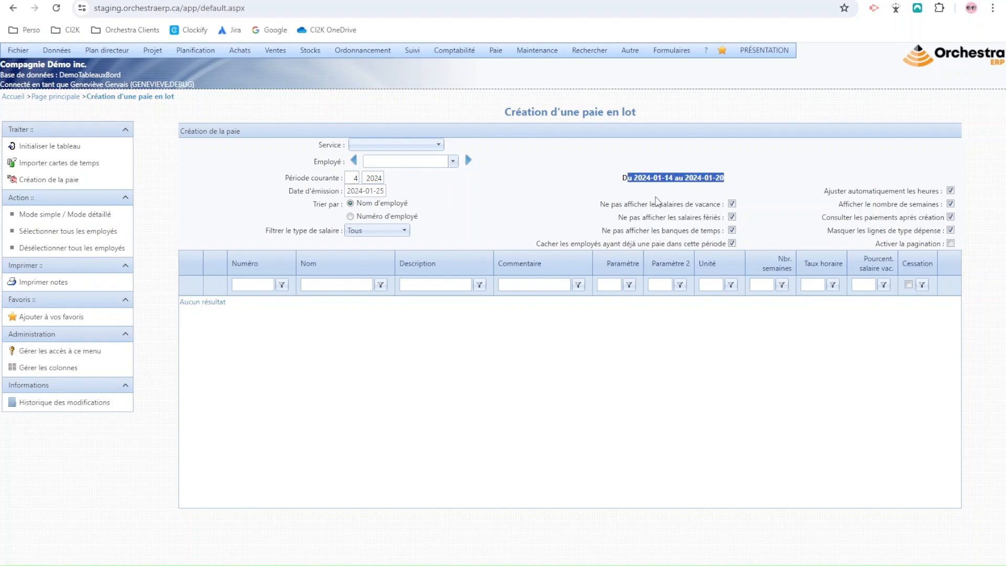
{"action": "left_click", "coordinate": [681, 179]}
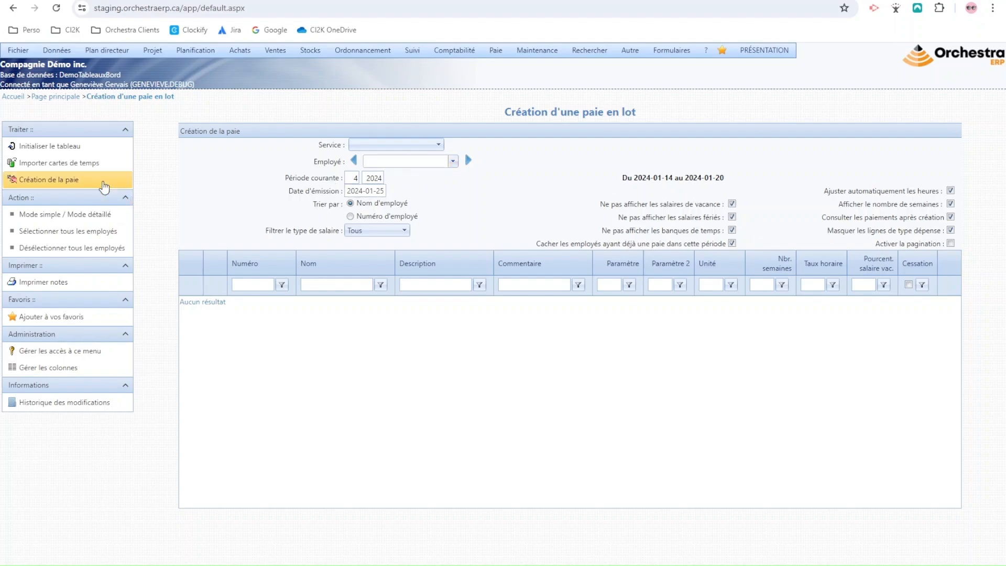
Initialize the payroll table, switch it to detailed mode to view it, and return to simple mode.
{"action": "left_click", "coordinate": [63, 152]}
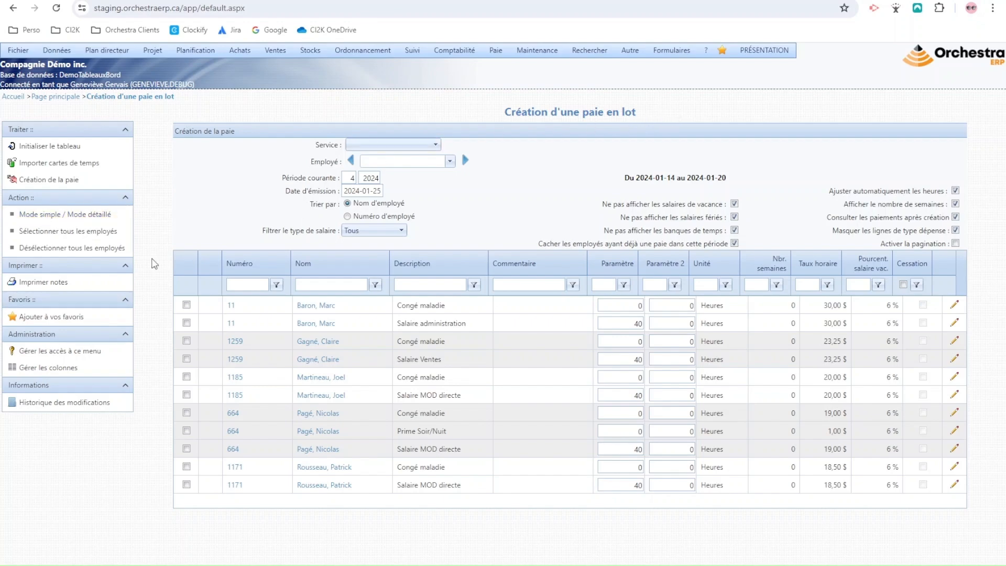
{"action": "left_click", "coordinate": [48, 216]}
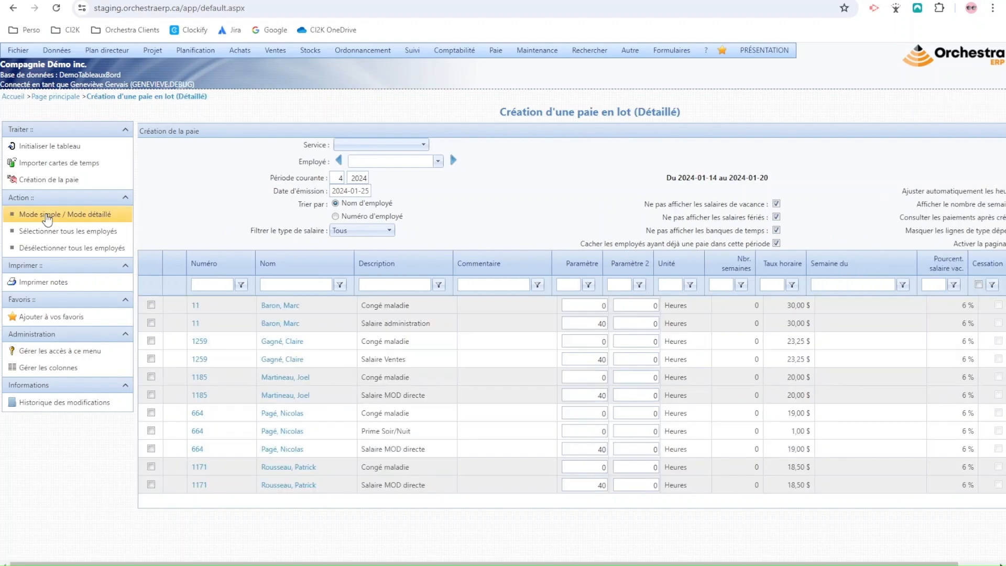
{"action": "left_click", "coordinate": [48, 217]}
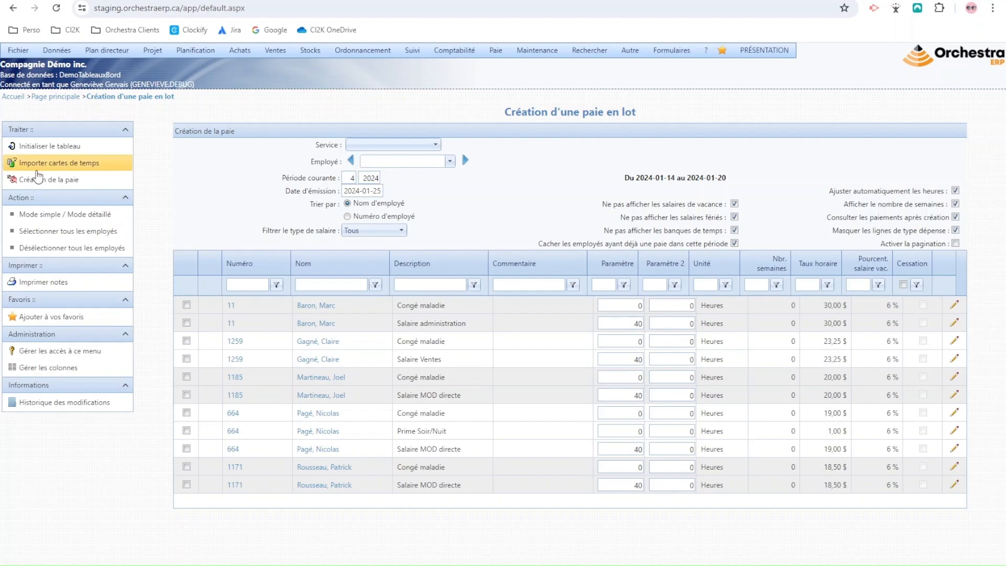
Import the time cards into the initialized batch payroll table.
{"action": "left_click", "coordinate": [29, 149]}
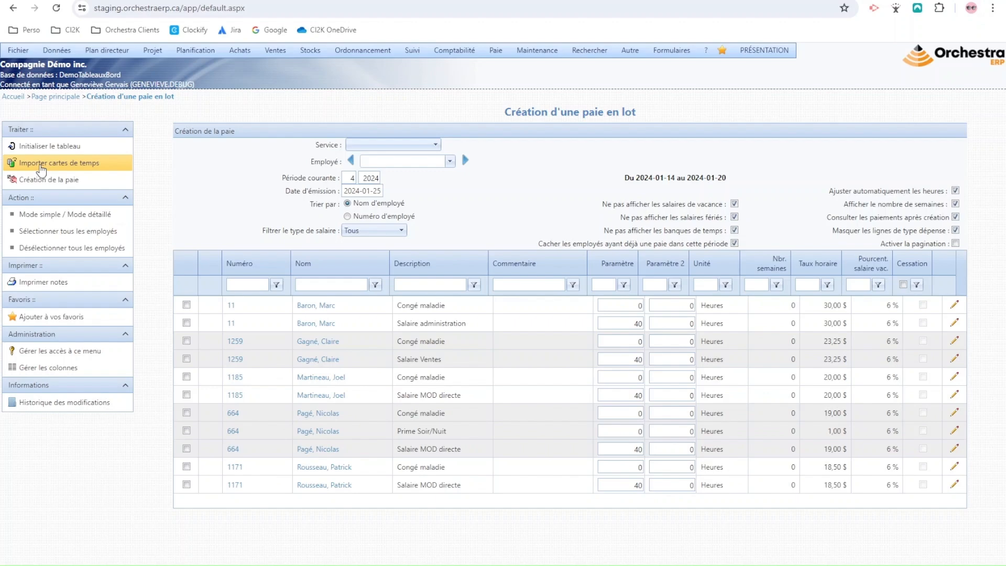
{"action": "left_click", "coordinate": [40, 166]}
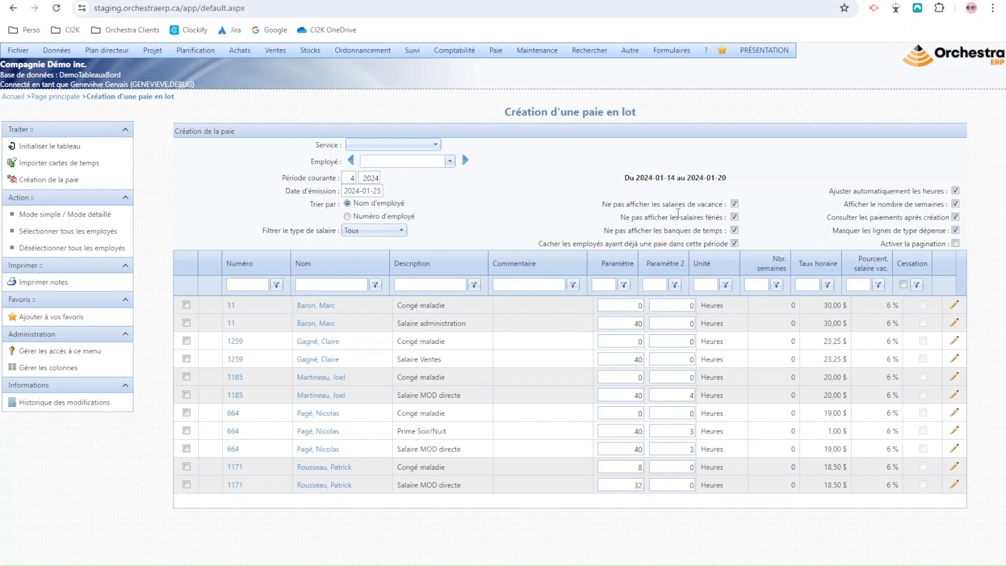
Temporarily show the time banks in the payroll table to review the imported sick-leave hours, and hide them again.
{"action": "left_click", "coordinate": [736, 230]}
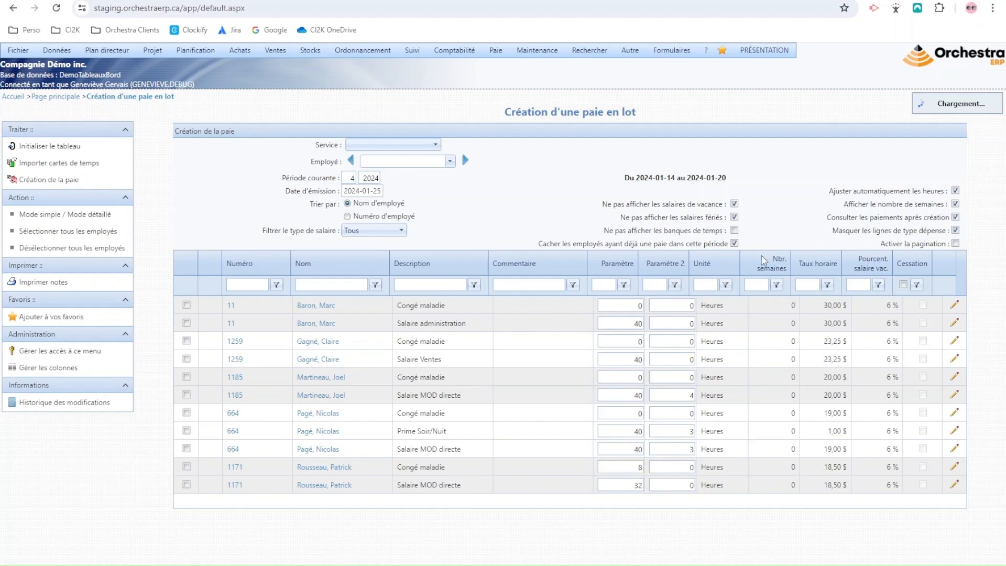
{"action": "scroll", "coordinate": [748, 430], "scroll_direction": "down", "scroll_amount": 10}
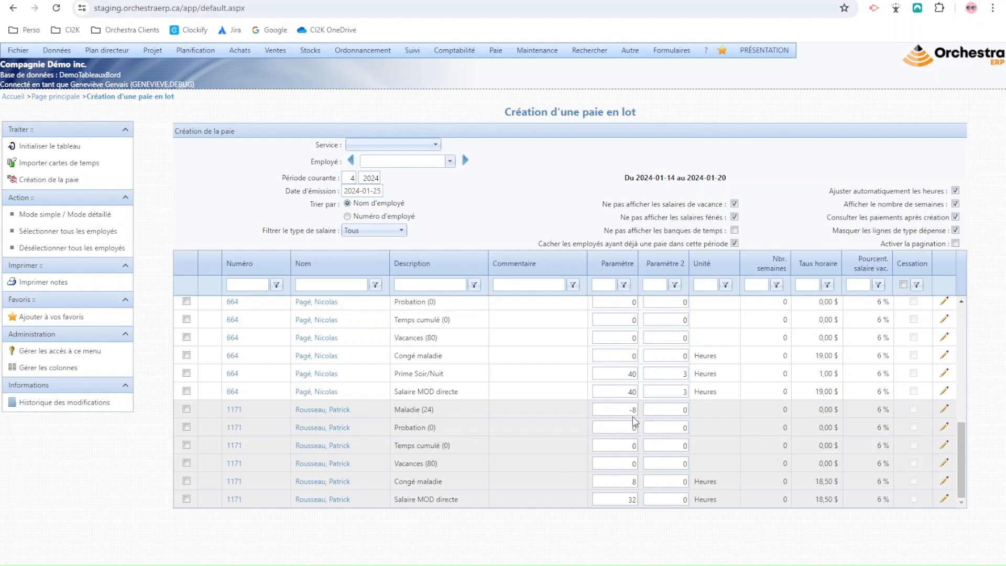
{"action": "left_click", "coordinate": [734, 230]}
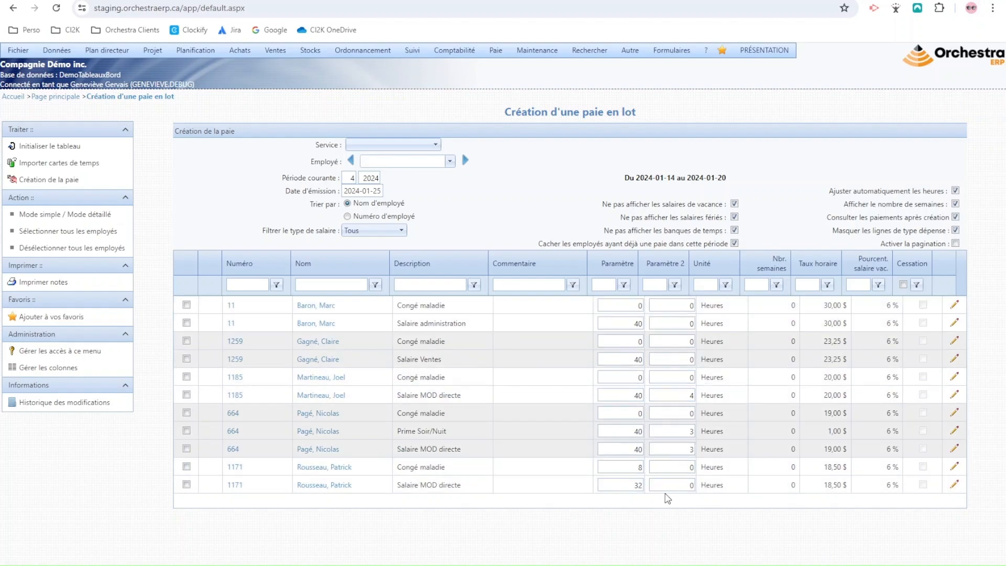
Select all employees and create the batch payroll, excluding employees who already have a pay for this period.
{"action": "left_click", "coordinate": [44, 231]}
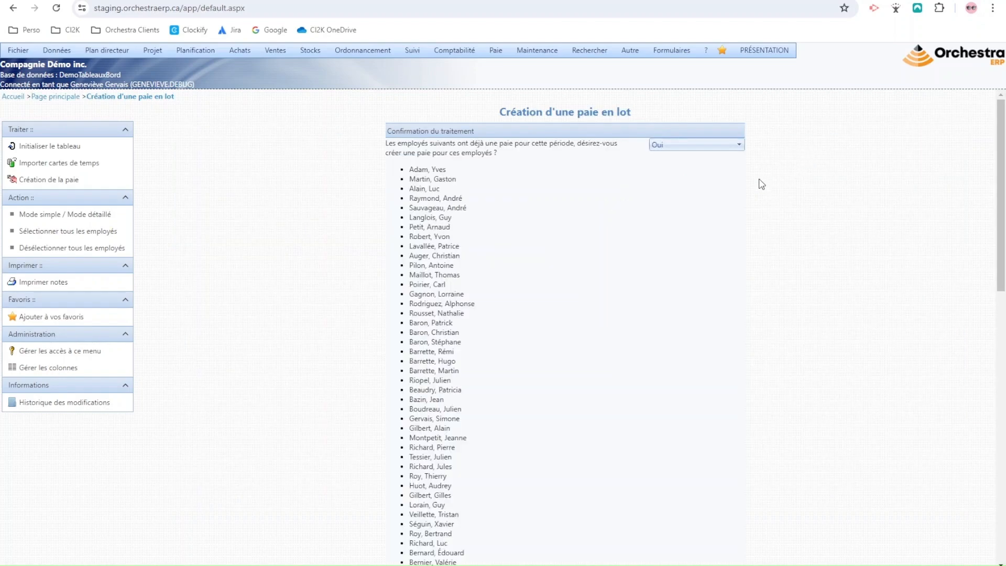
{"action": "left_click", "coordinate": [672, 146]}
{"action": "left_click", "coordinate": [673, 169]}
{"action": "scroll", "coordinate": [519, 259], "scroll_direction": "down", "scroll_amount": 6}
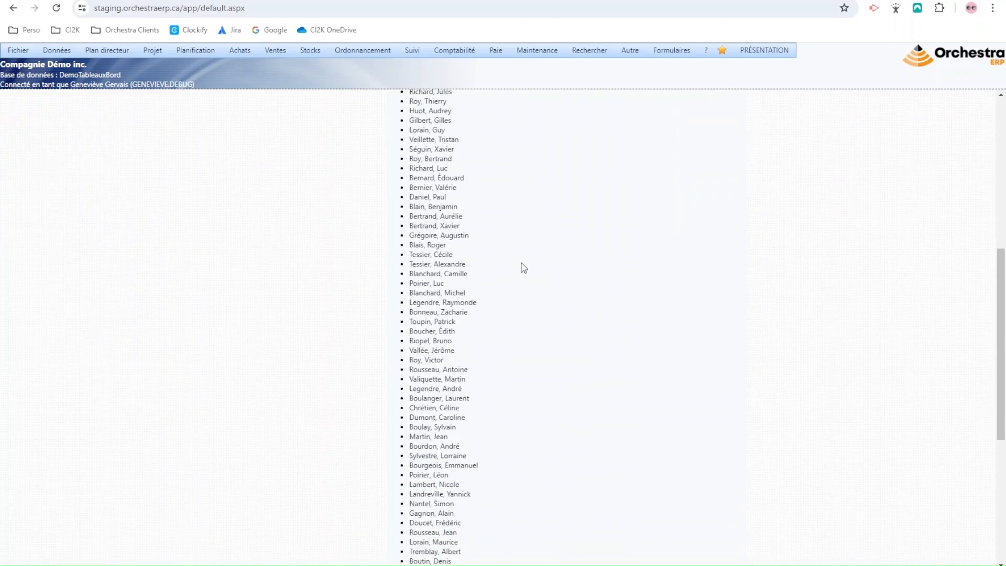
{"action": "scroll", "coordinate": [524, 268], "scroll_direction": "down", "scroll_amount": 5}
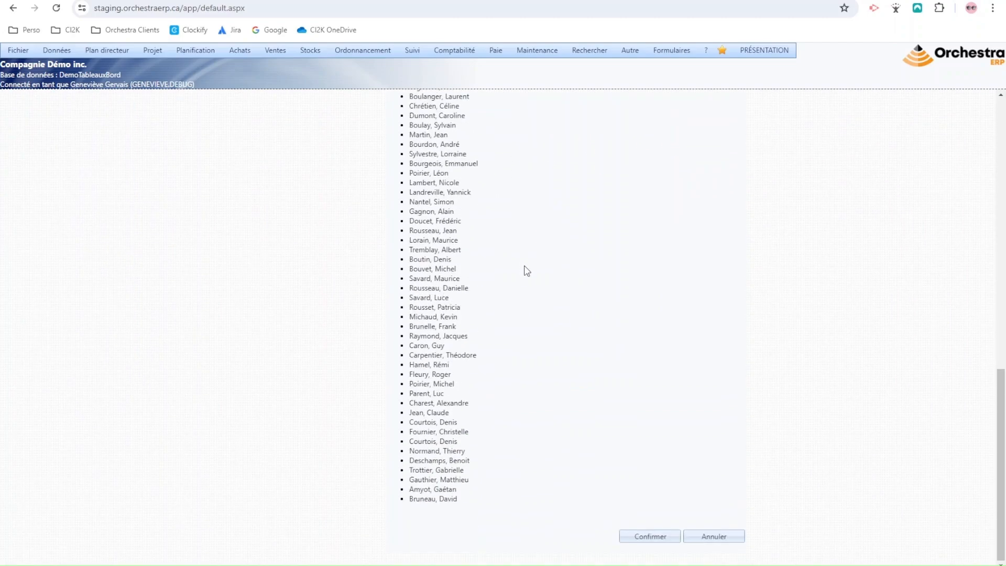
{"action": "left_click", "coordinate": [660, 538]}
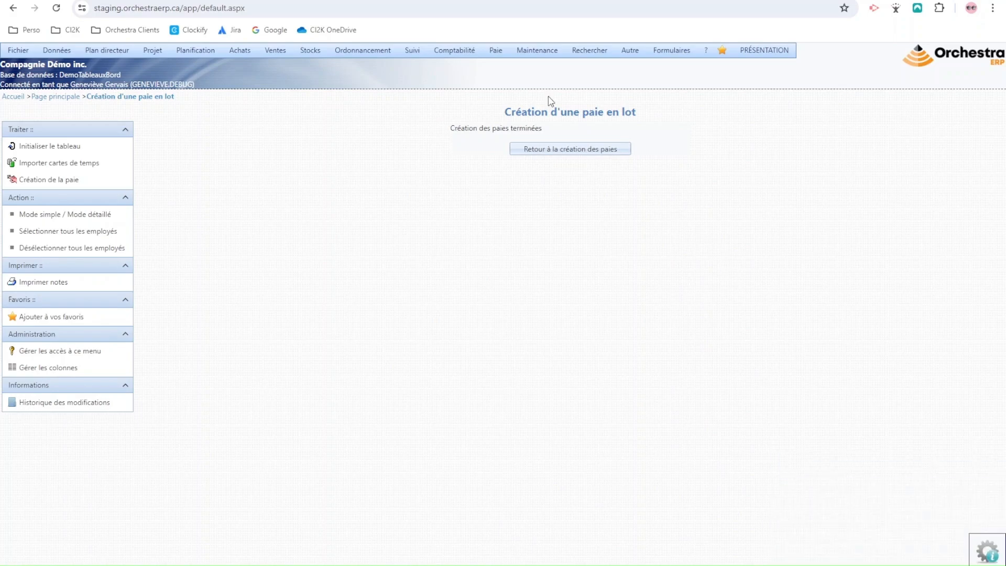
Open the payrolls in process (Paies en traitement) and load the pay of the second employee listed.
{"action": "left_click", "coordinate": [499, 58]}
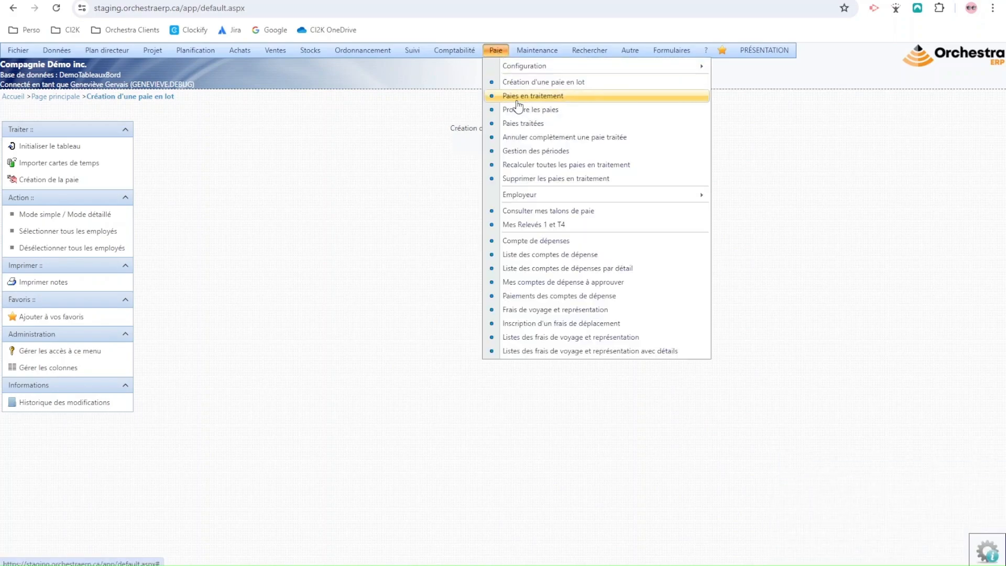
{"action": "left_click", "coordinate": [517, 100]}
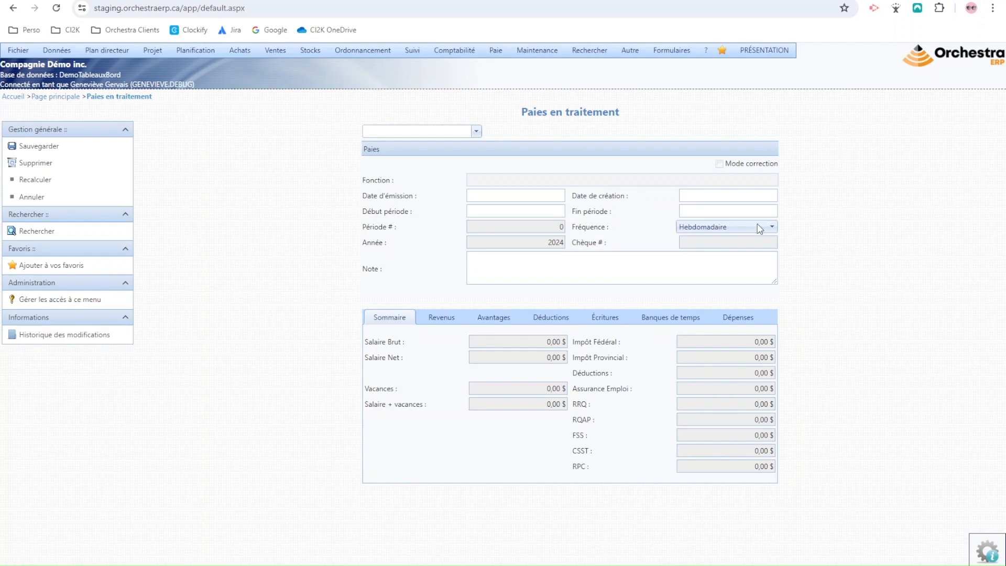
{"action": "left_click", "coordinate": [428, 130]}
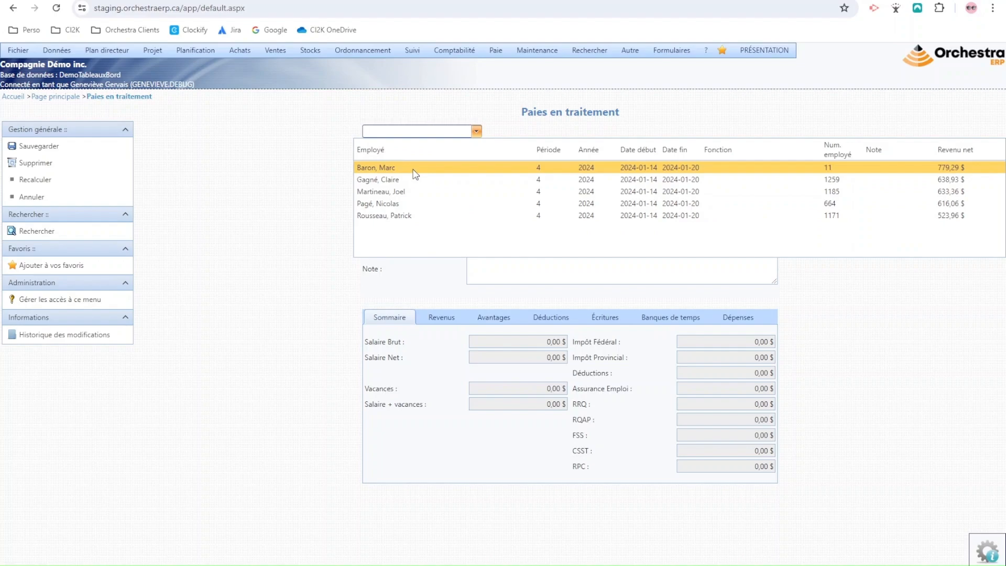
{"action": "left_click", "coordinate": [408, 181]}
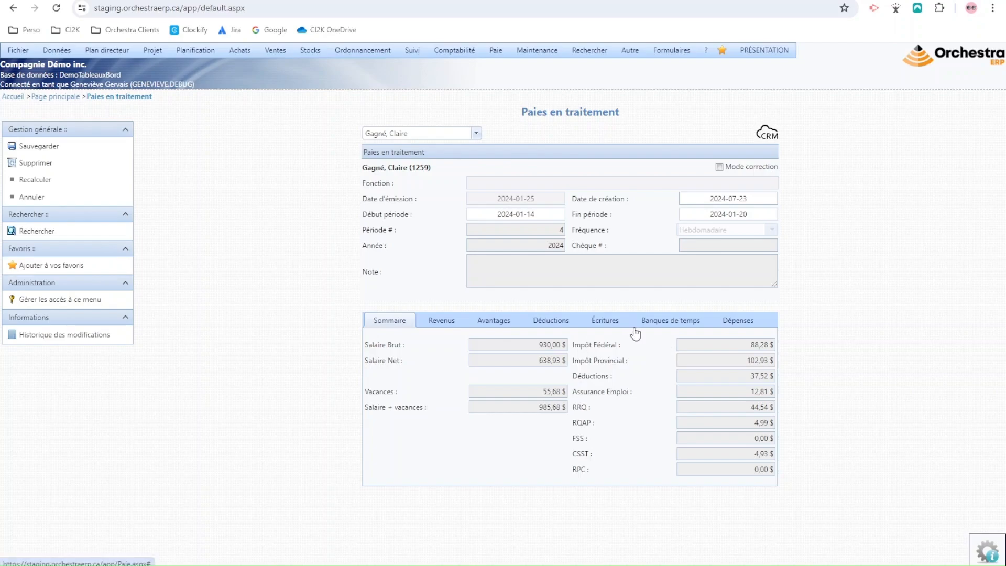
Enable correction mode on the employee's pay and add a Boni income of 1000 $.
{"action": "left_click", "coordinate": [719, 167]}
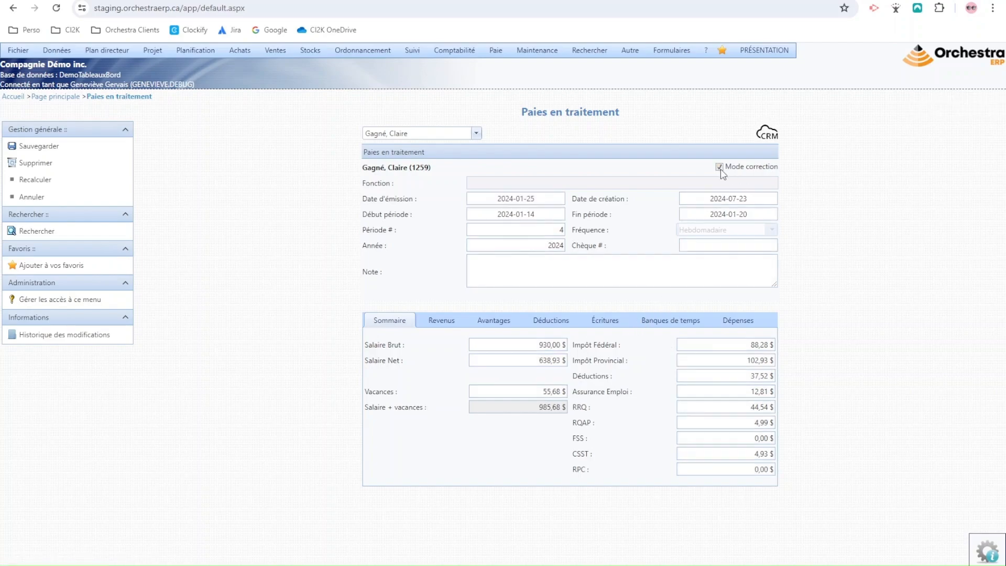
{"action": "left_click", "coordinate": [441, 325]}
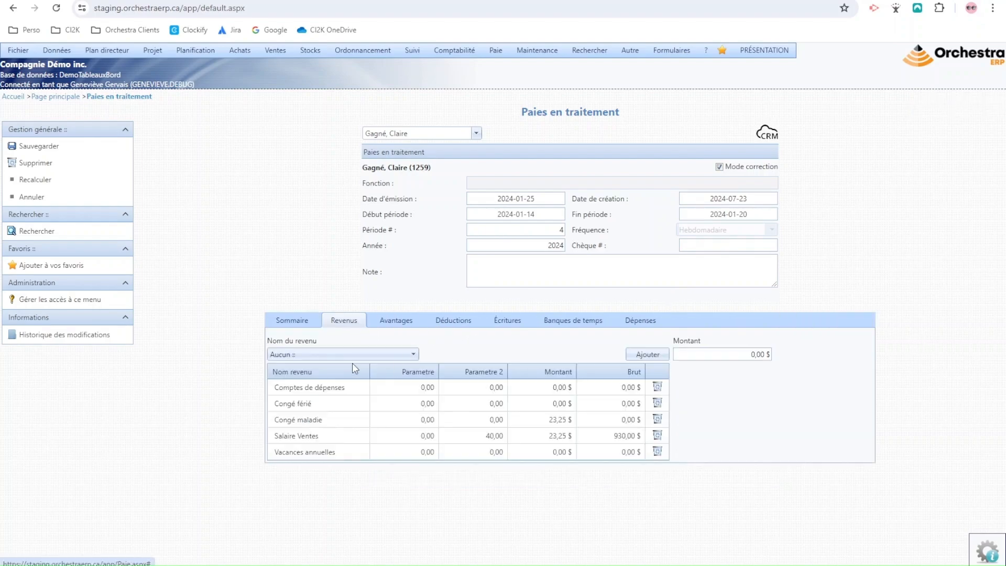
{"action": "left_click", "coordinate": [328, 355]}
{"action": "left_click", "coordinate": [293, 380]}
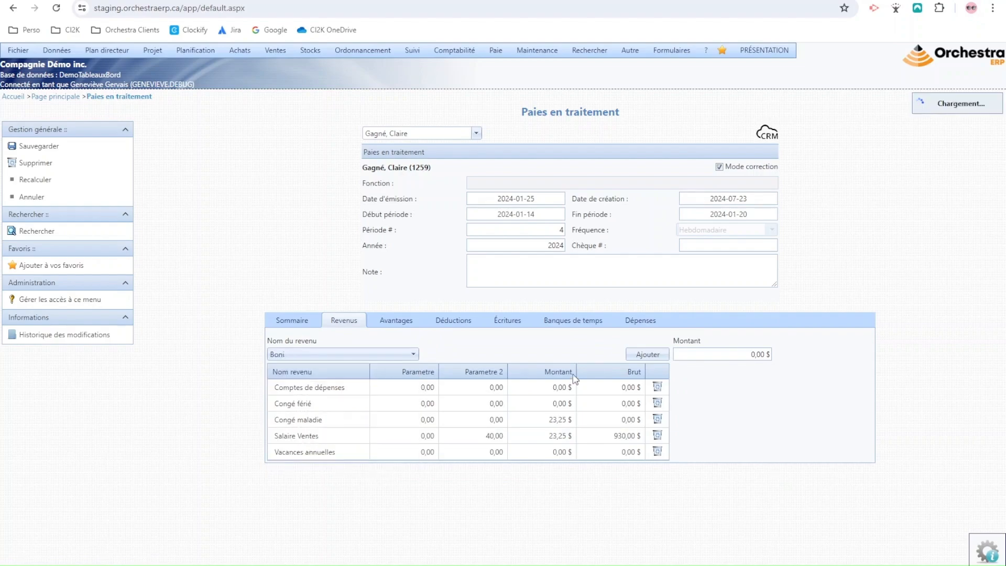
{"action": "left_click", "coordinate": [720, 358]}
{"action": "type", "text": "1000"}
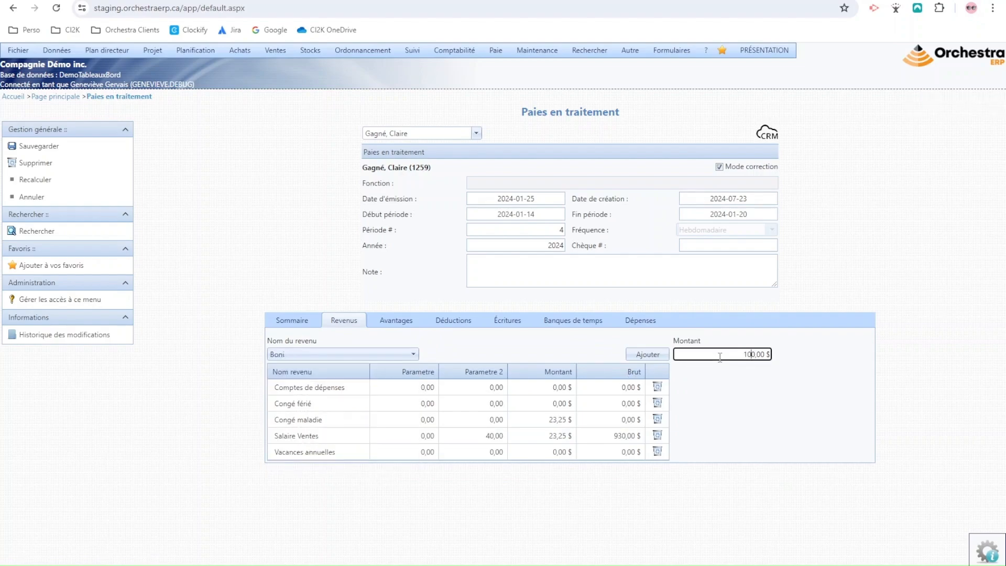
{"action": "left_click", "coordinate": [659, 355]}
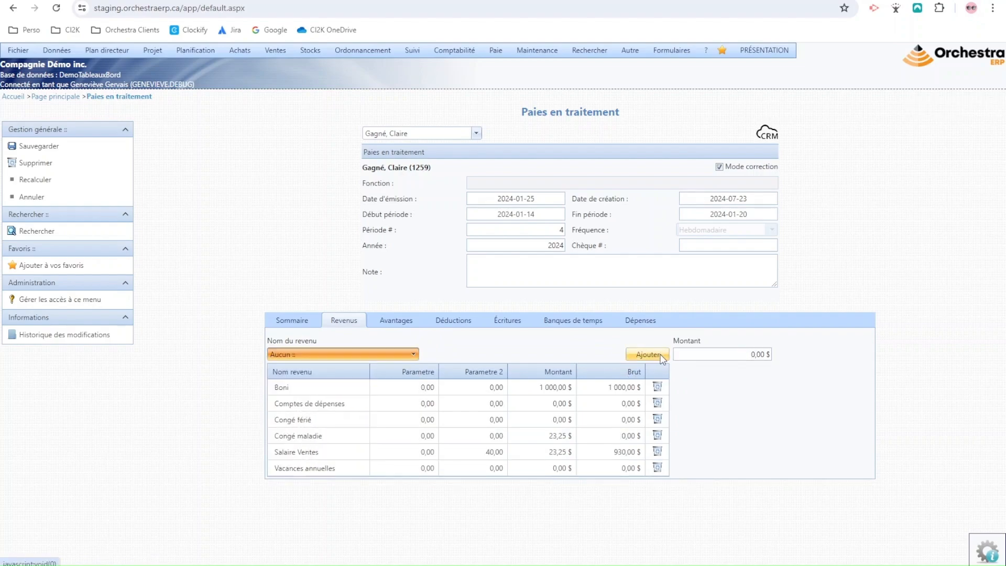
Return to the pay summary and recalculate the employee's pay.
{"action": "left_click", "coordinate": [290, 325]}
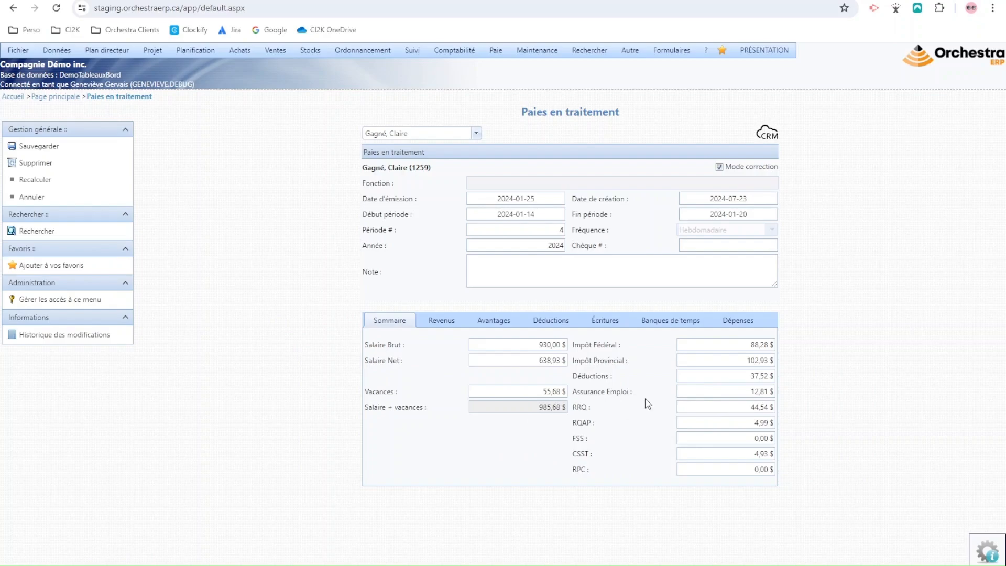
{"action": "left_click", "coordinate": [45, 182]}
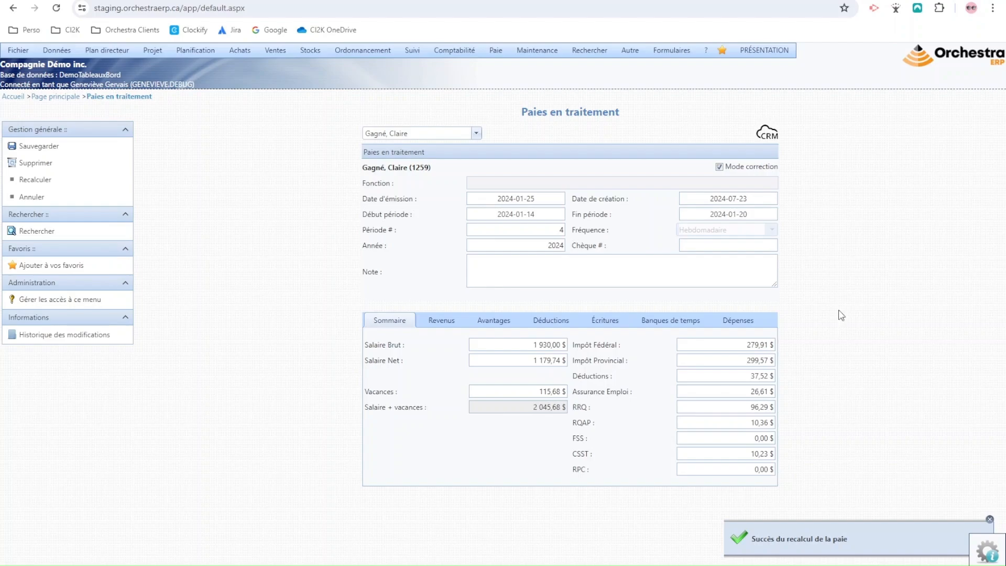
Open the payroll reports in the report manager and select the "Résumé des paies en traitement" report.
{"action": "left_click", "coordinate": [19, 50]}
{"action": "mouse_move", "coordinate": [41, 109]}
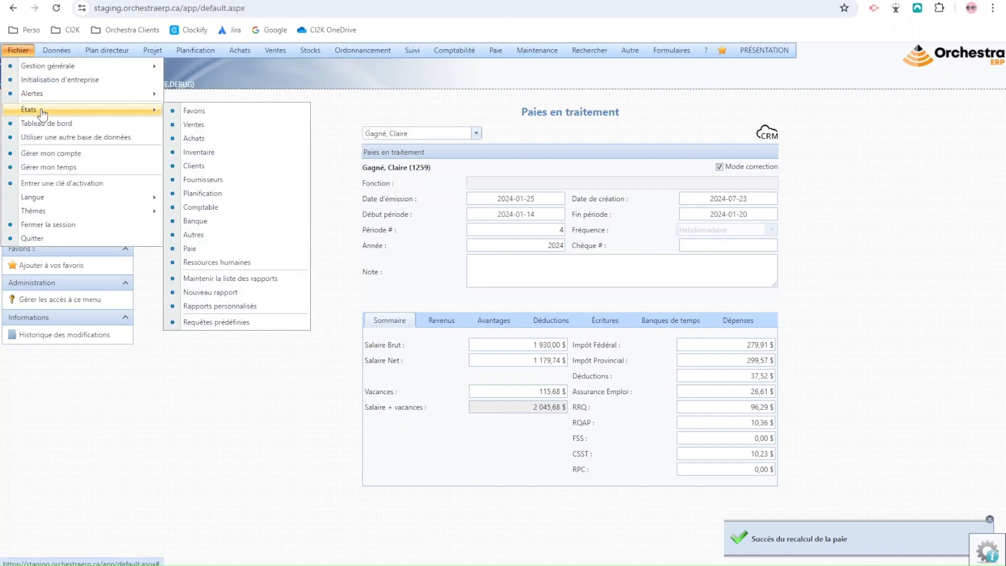
{"action": "left_click", "coordinate": [213, 250]}
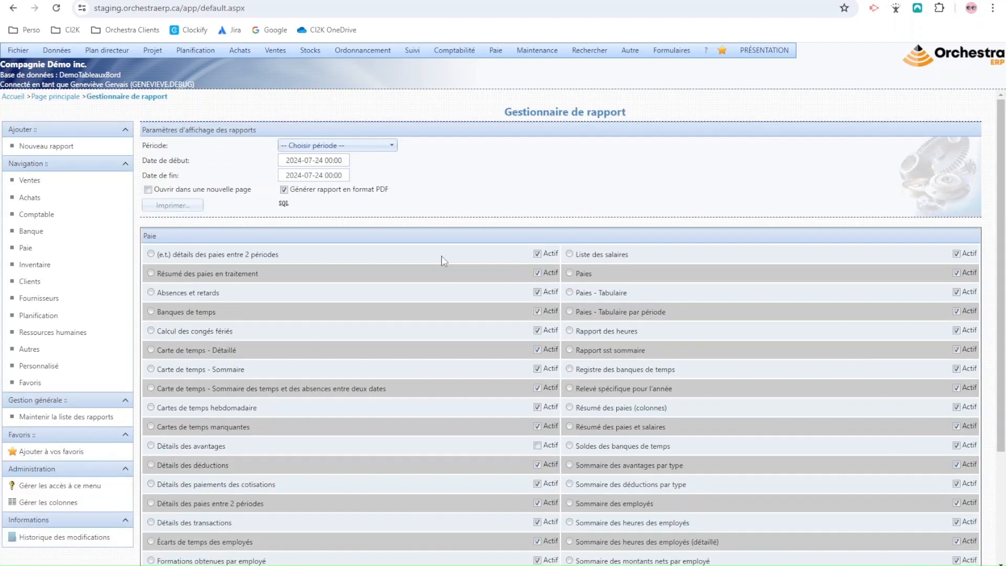
{"action": "scroll", "coordinate": [443, 260], "scroll_direction": "down", "scroll_amount": 3}
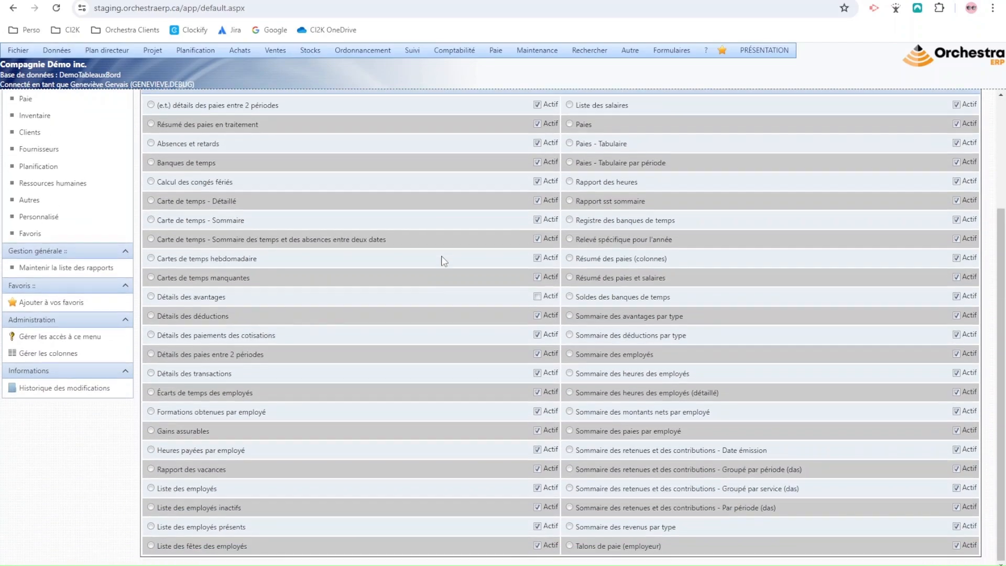
{"action": "scroll", "coordinate": [444, 260], "scroll_direction": "up", "scroll_amount": 3}
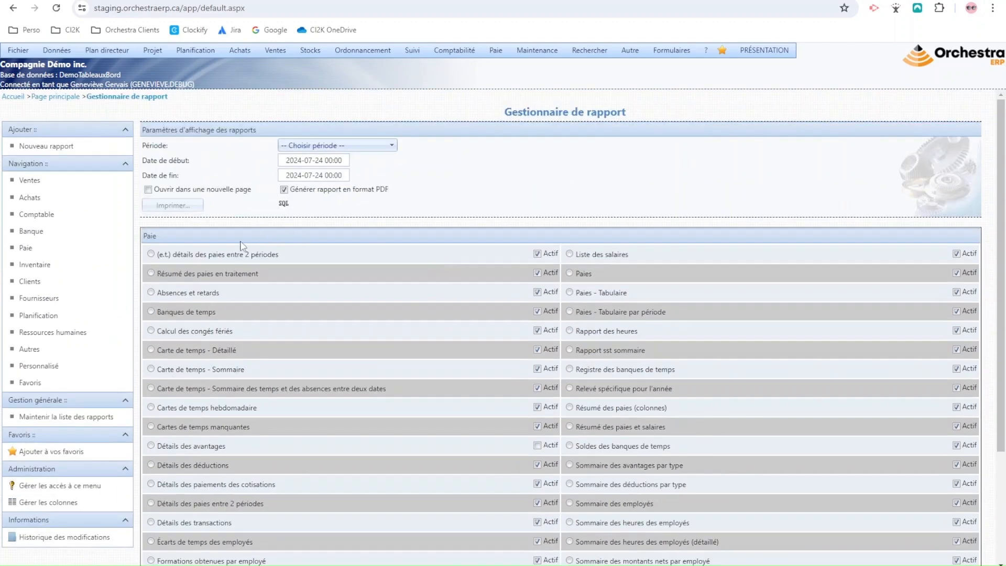
{"action": "left_click", "coordinate": [151, 273]}
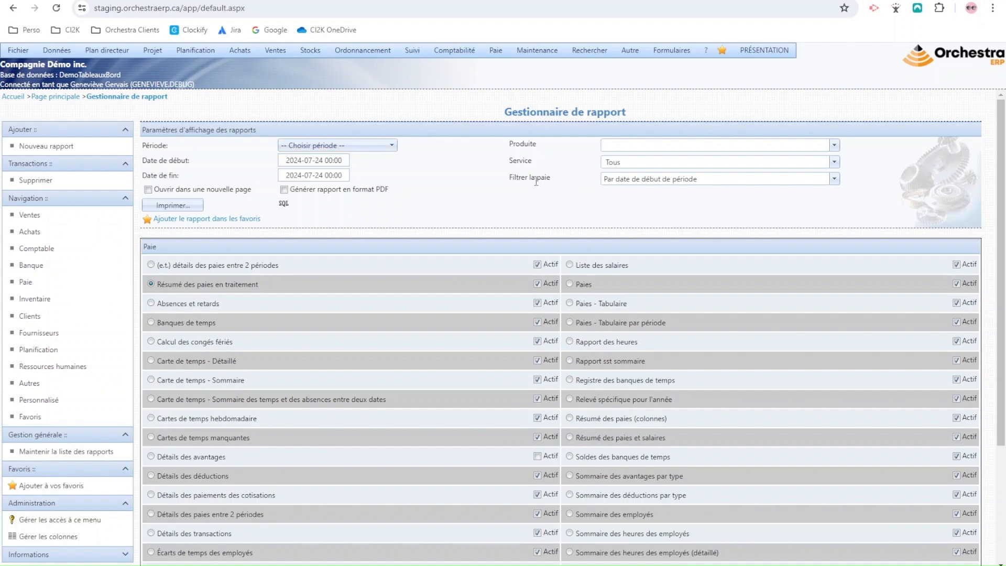
Set the report filters to Produite "Non" and pay filtering "Par date de début de période".
{"action": "left_click", "coordinate": [724, 179]}
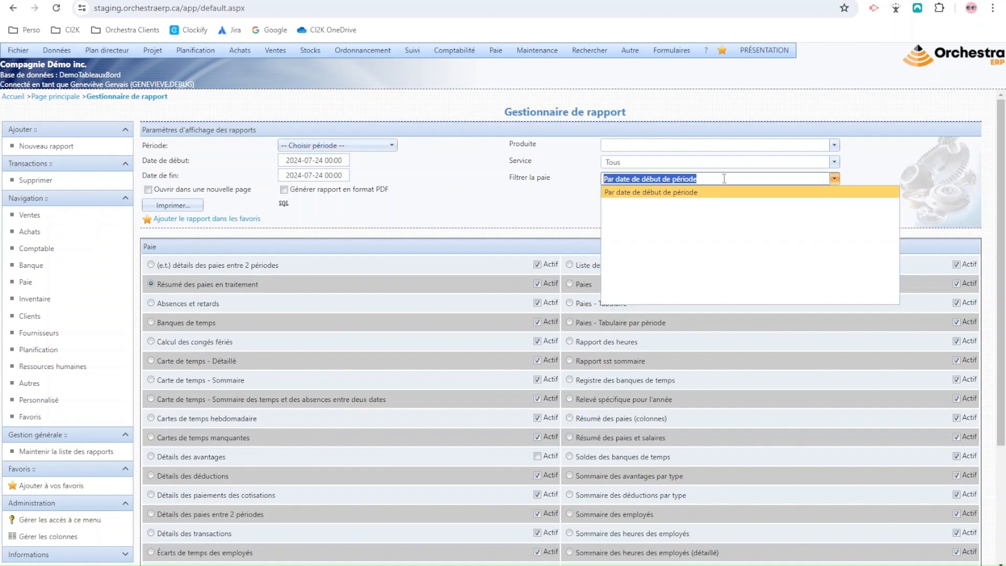
{"action": "key", "text": "BackSpace"}
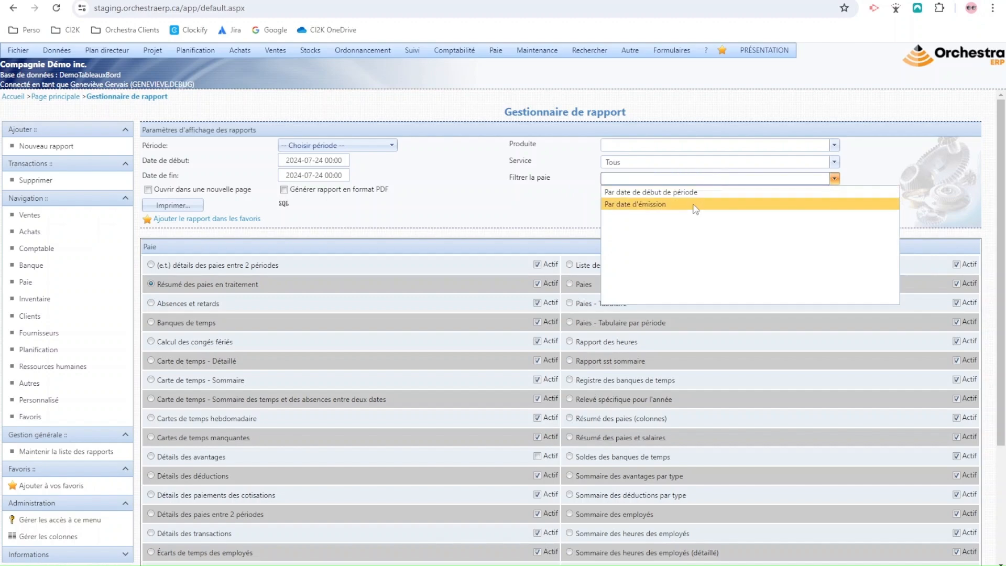
{"action": "left_click", "coordinate": [545, 143]}
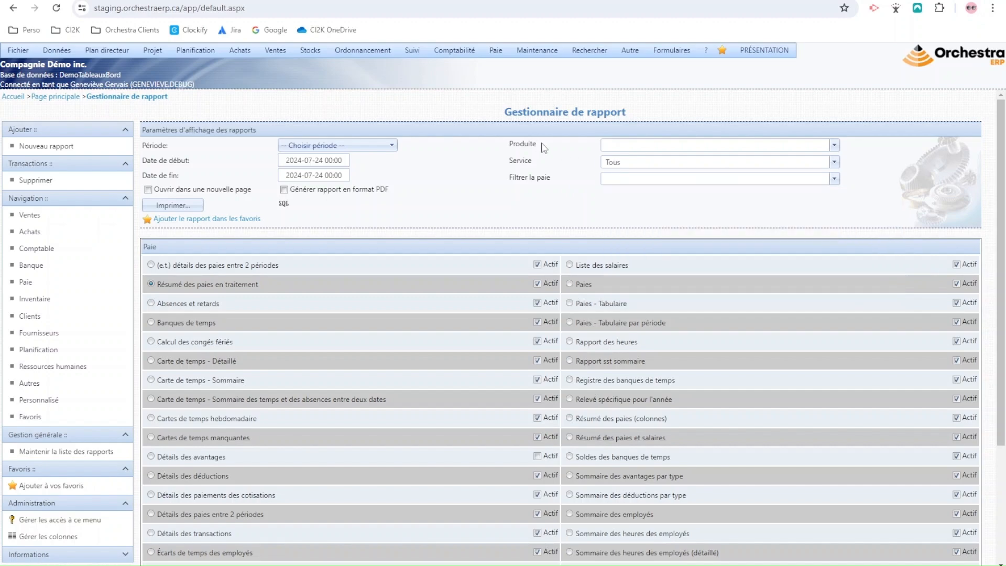
{"action": "left_click", "coordinate": [617, 142]}
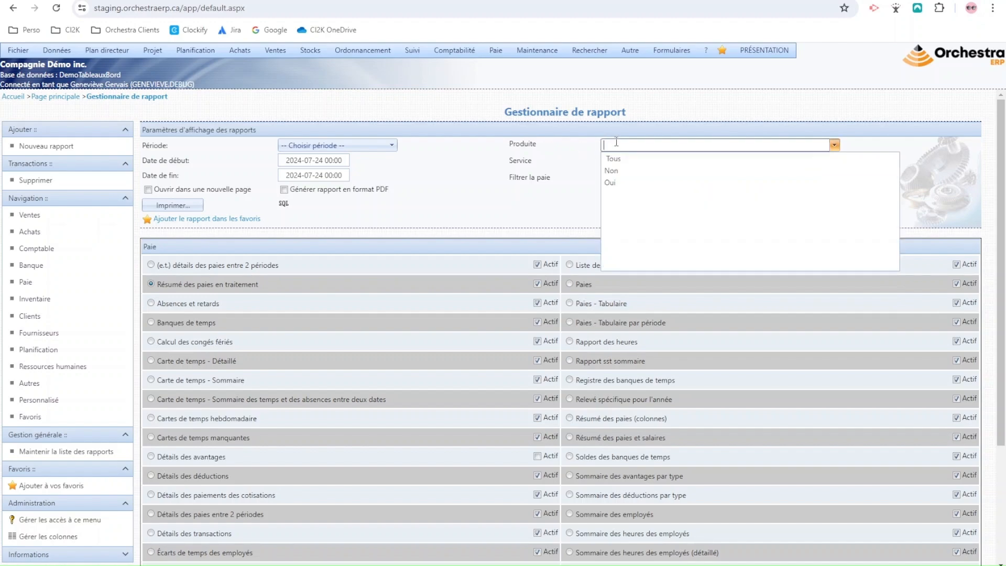
{"action": "left_click", "coordinate": [625, 177]}
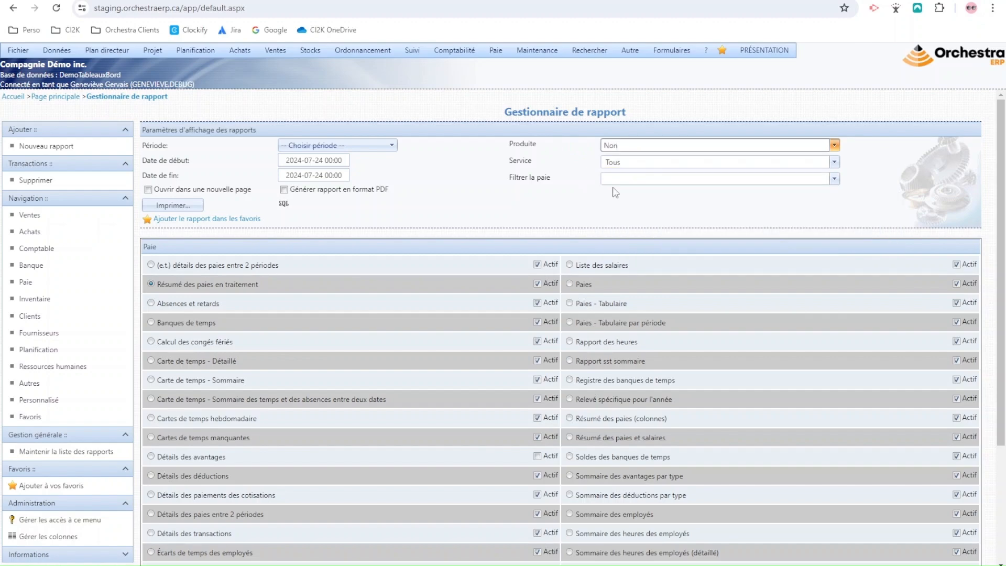
{"action": "left_click", "coordinate": [631, 180]}
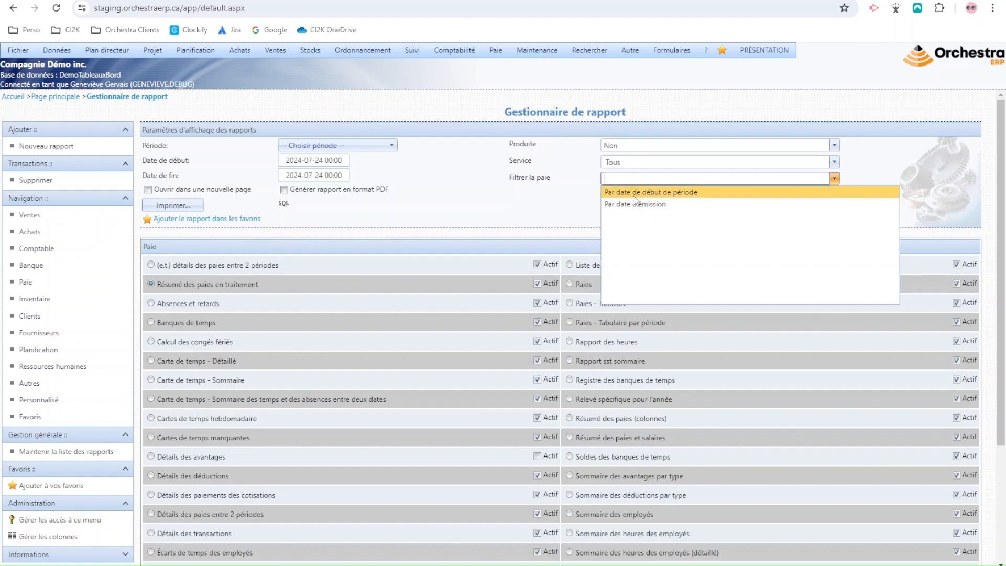
{"action": "left_click", "coordinate": [632, 193]}
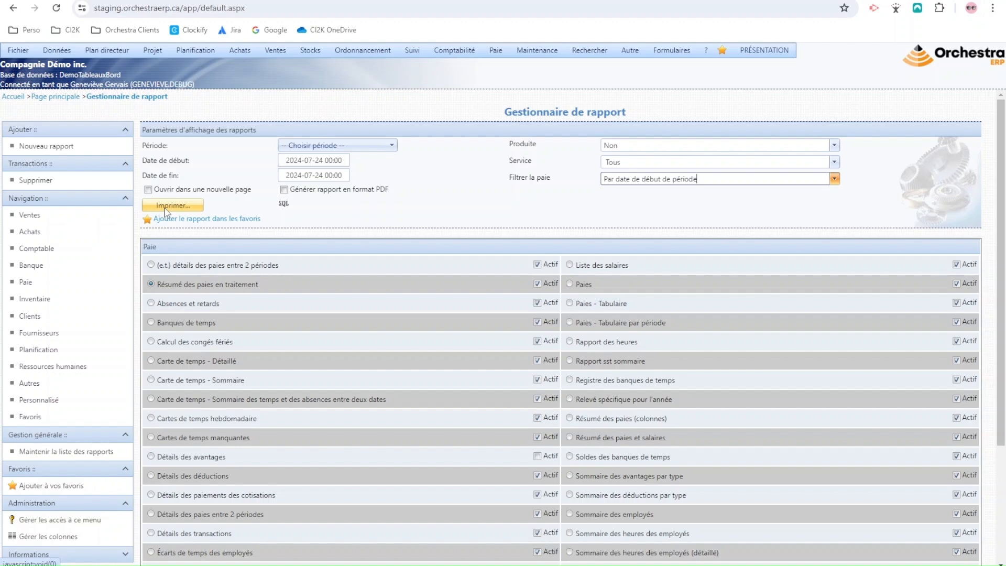
Produce the payrolls and accept moving from period 4 (2024) to period 5 (2024).
{"action": "left_click", "coordinate": [496, 49]}
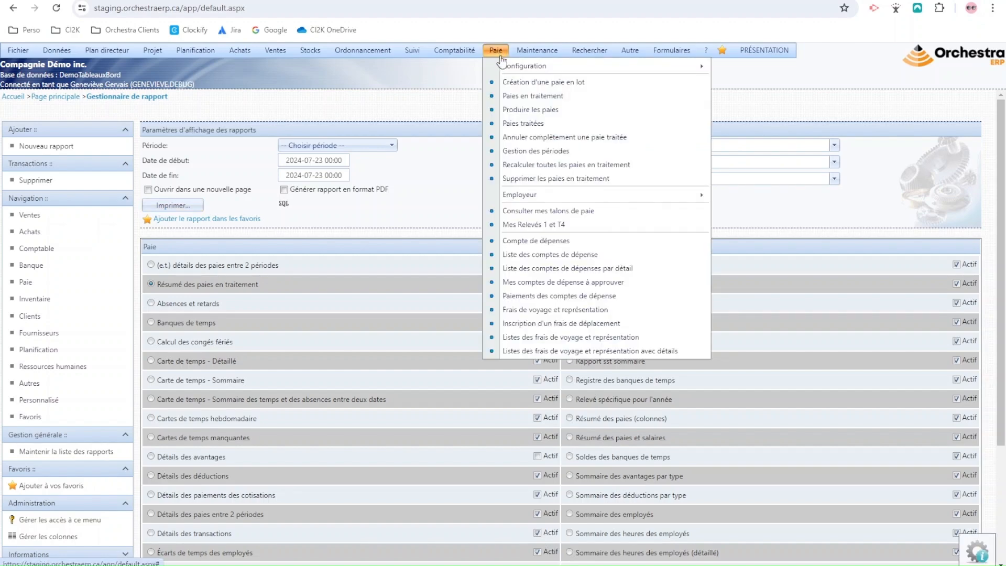
{"action": "left_click", "coordinate": [524, 112]}
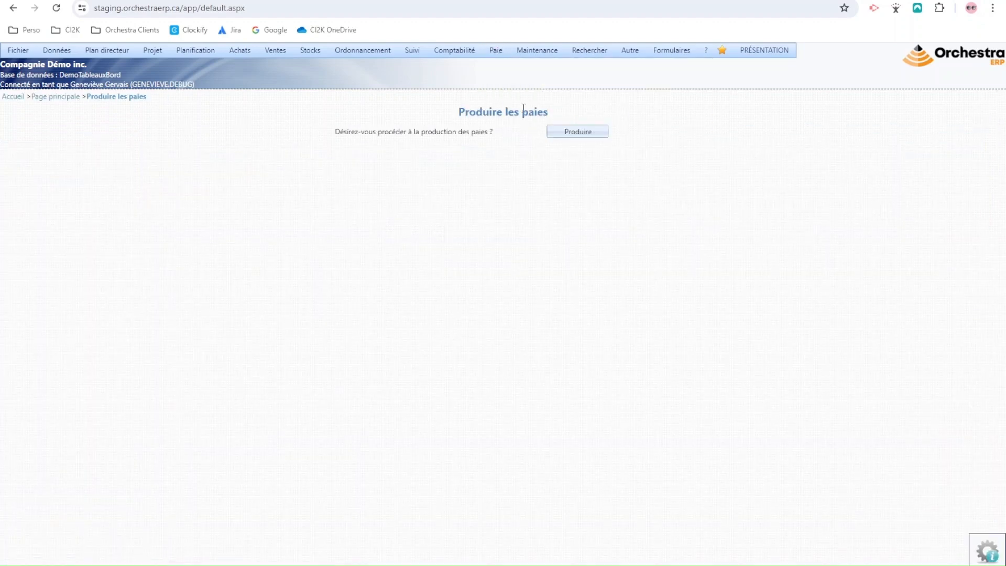
{"action": "left_click", "coordinate": [577, 134]}
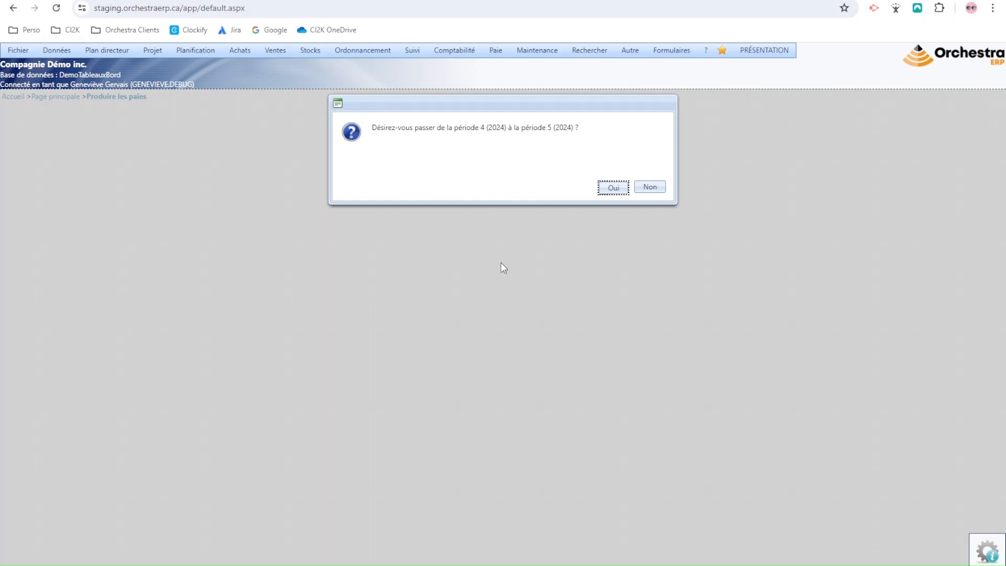
{"action": "left_click", "coordinate": [612, 188]}
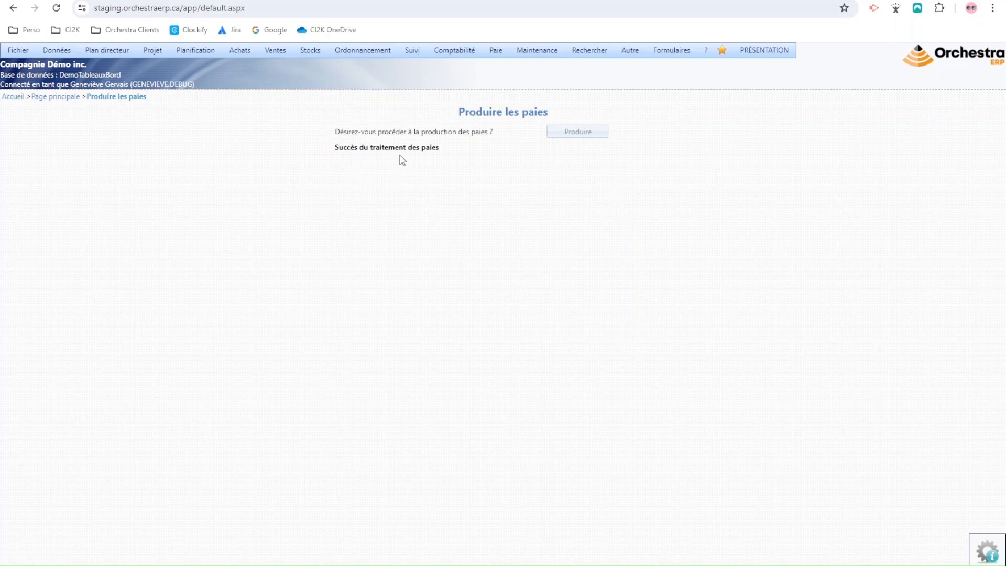
Find the bonus employee's period 4, 2024 pay in the processed payrolls (Paies traitées) and examine its accounting entries (Écritures).
{"action": "left_click", "coordinate": [495, 55]}
{"action": "left_click", "coordinate": [537, 126]}
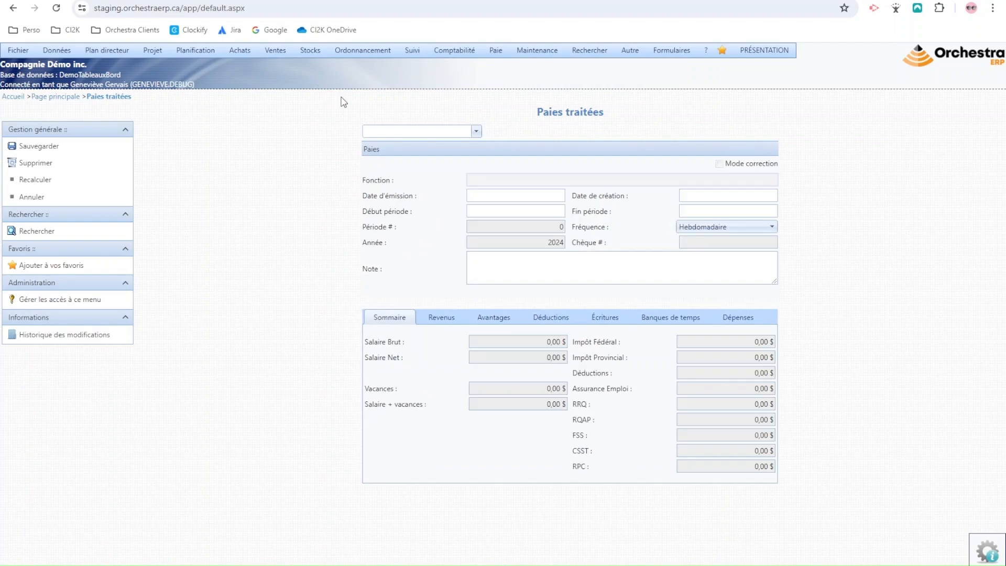
{"action": "left_click", "coordinate": [476, 131]}
{"action": "scroll", "coordinate": [579, 194], "scroll_direction": "down", "scroll_amount": 3}
{"action": "scroll", "coordinate": [579, 193], "scroll_direction": "down", "scroll_amount": 5}
{"action": "scroll", "coordinate": [477, 187], "scroll_direction": "up", "scroll_amount": 10}
{"action": "scroll", "coordinate": [482, 187], "scroll_direction": "up", "scroll_amount": 2}
{"action": "type", "text": "claire"}
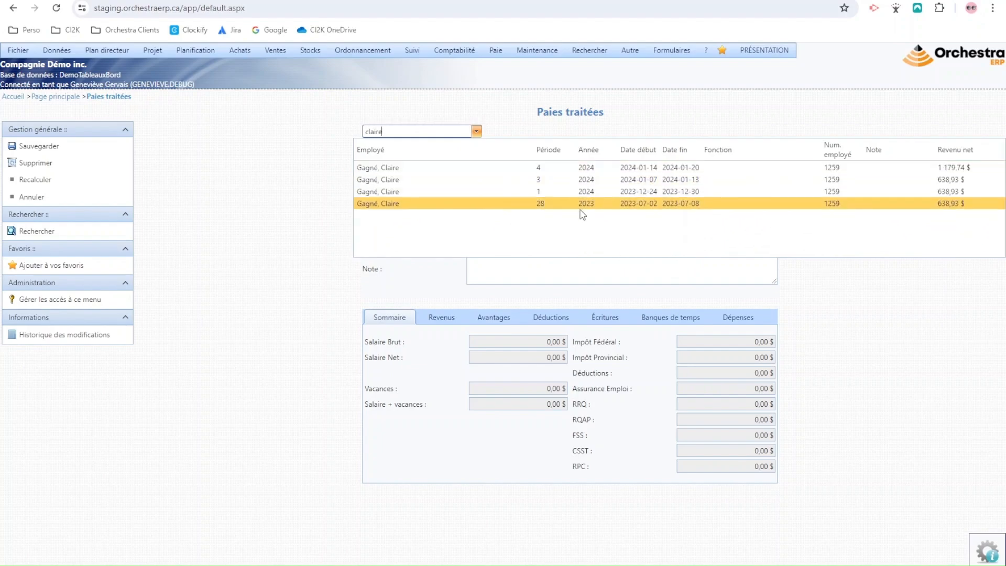
{"action": "left_click", "coordinate": [558, 167]}
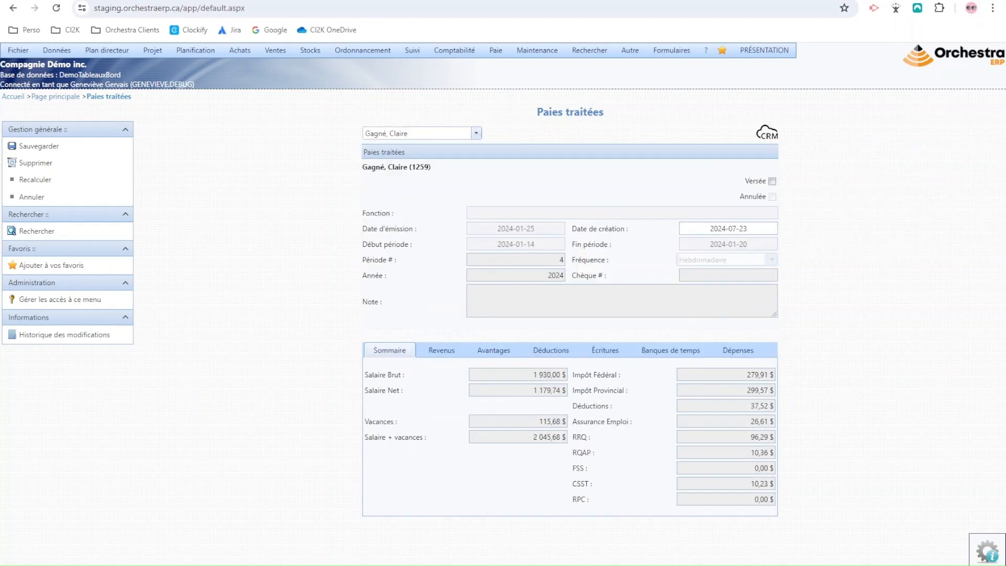
{"action": "left_click", "coordinate": [611, 359]}
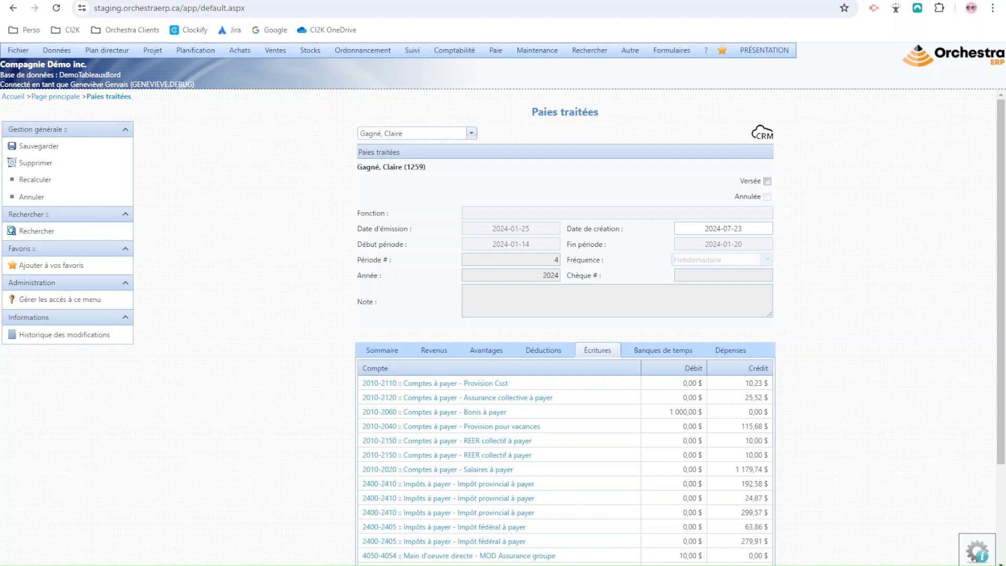
Open the ACP file creation with the Banque CAD account and review the ACP format information for pays.
{"action": "left_click", "coordinate": [459, 52]}
{"action": "mouse_move", "coordinate": [569, 151]}
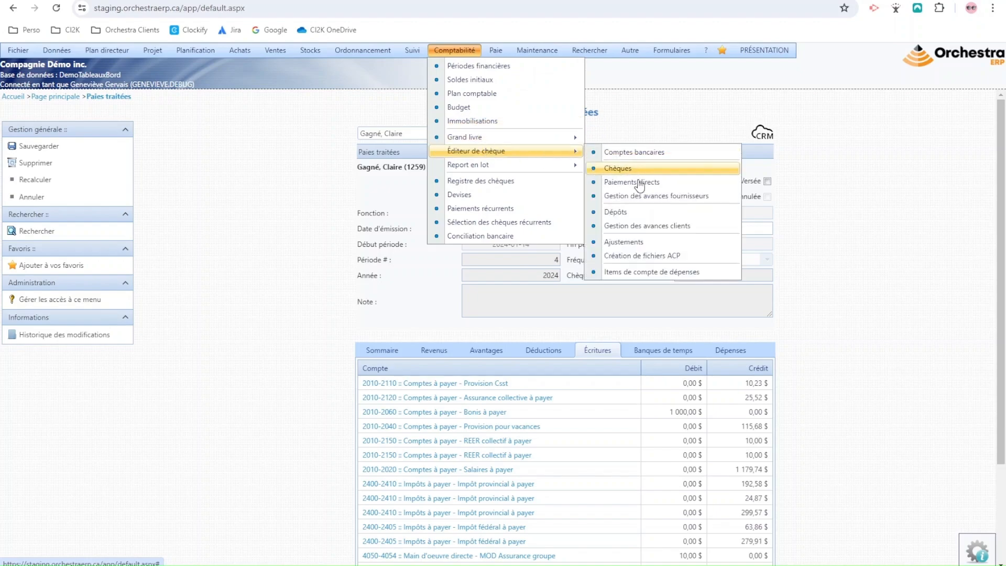
{"action": "left_click", "coordinate": [657, 258]}
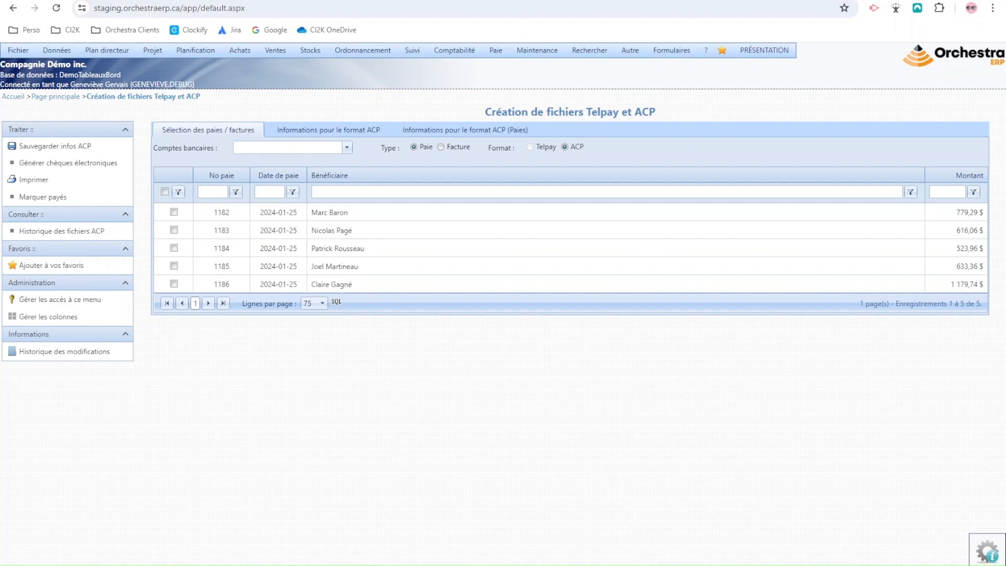
{"action": "left_click", "coordinate": [347, 148]}
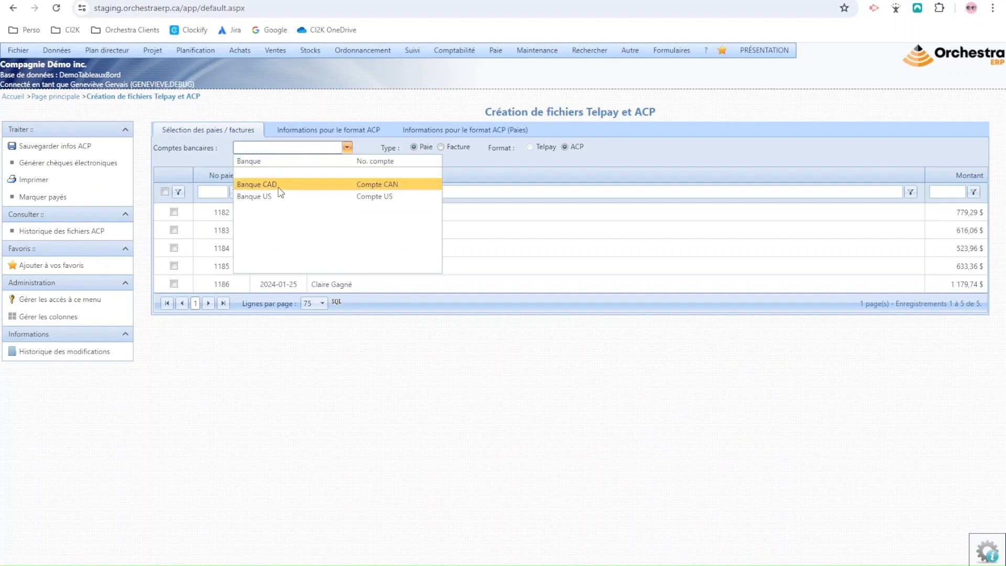
{"action": "left_click", "coordinate": [314, 182]}
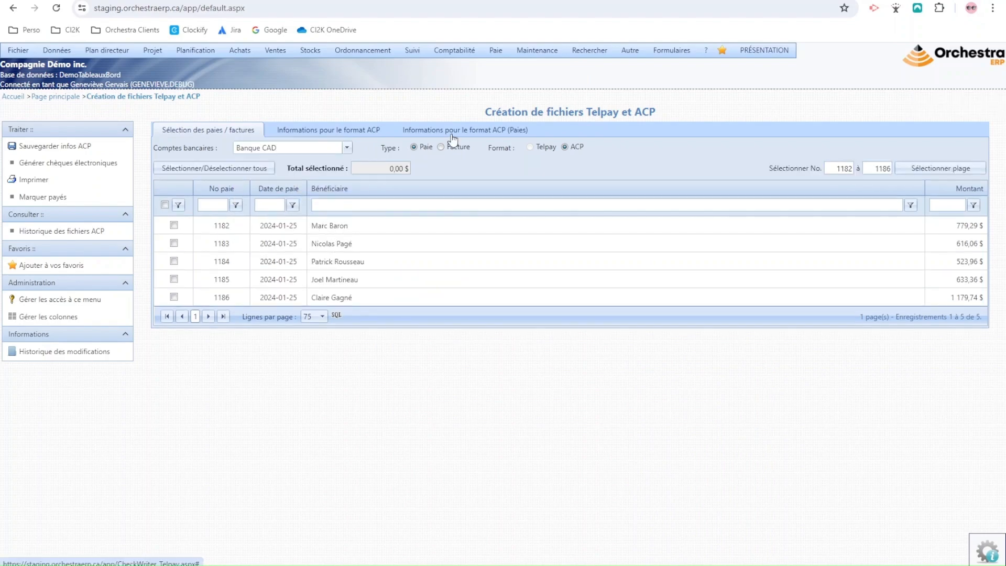
{"action": "left_click", "coordinate": [453, 137]}
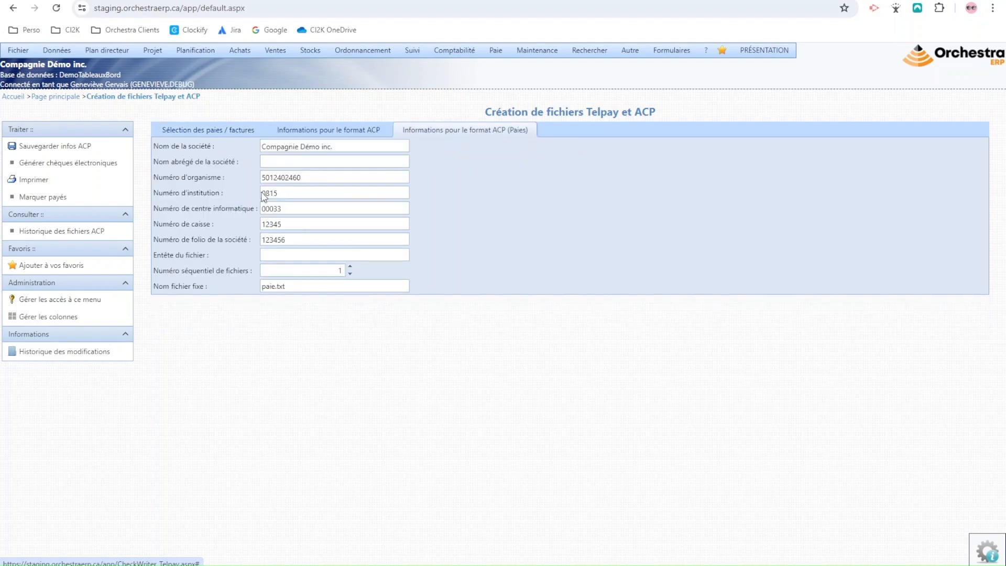
{"action": "left_click", "coordinate": [220, 129]}
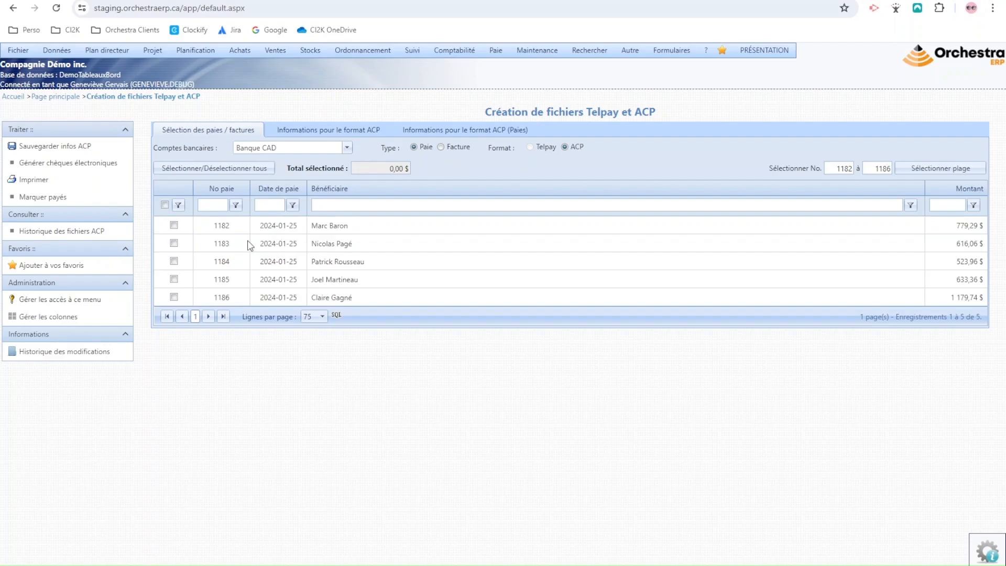
Select all the listed pays and generate the electronic cheques for them.
{"action": "left_click", "coordinate": [174, 225]}
{"action": "left_click", "coordinate": [174, 244]}
{"action": "left_click", "coordinate": [201, 169]}
{"action": "double_click", "coordinate": [222, 297]}
{"action": "left_click", "coordinate": [35, 165]}
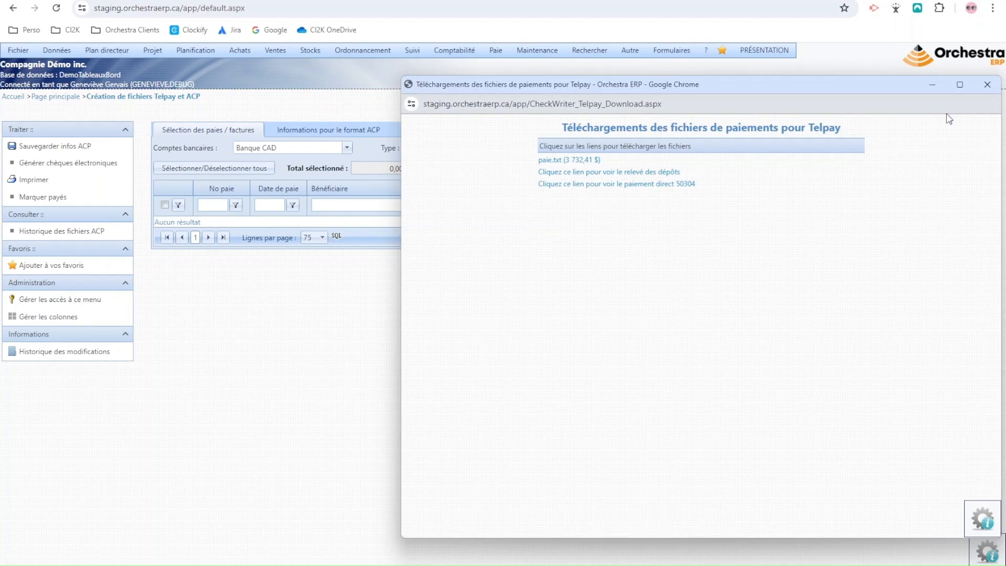
Follow the direct payment link of the generated payment files, and return to the download window to close it.
{"action": "left_click", "coordinate": [615, 184]}
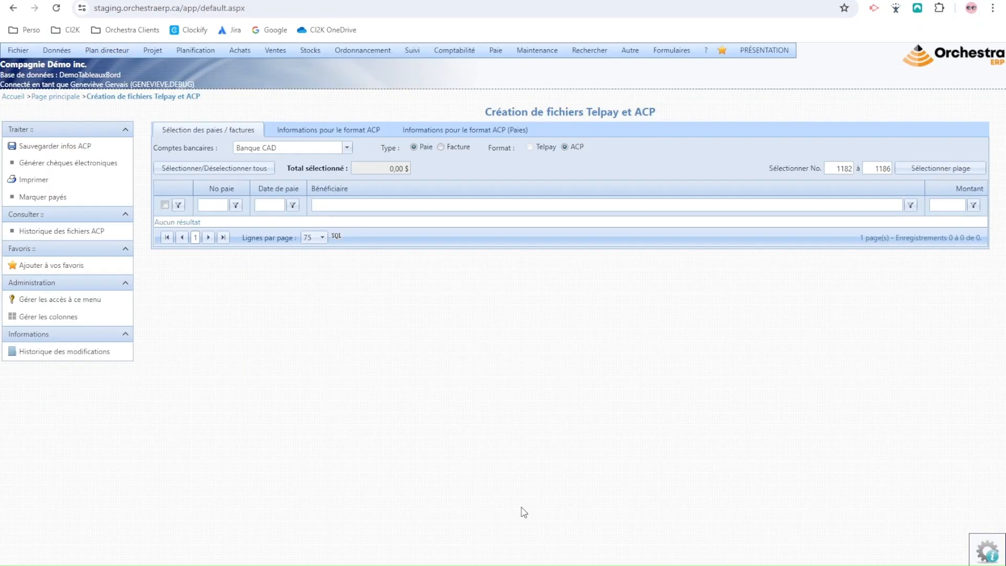
{"action": "mouse_move", "coordinate": [598, 559]}
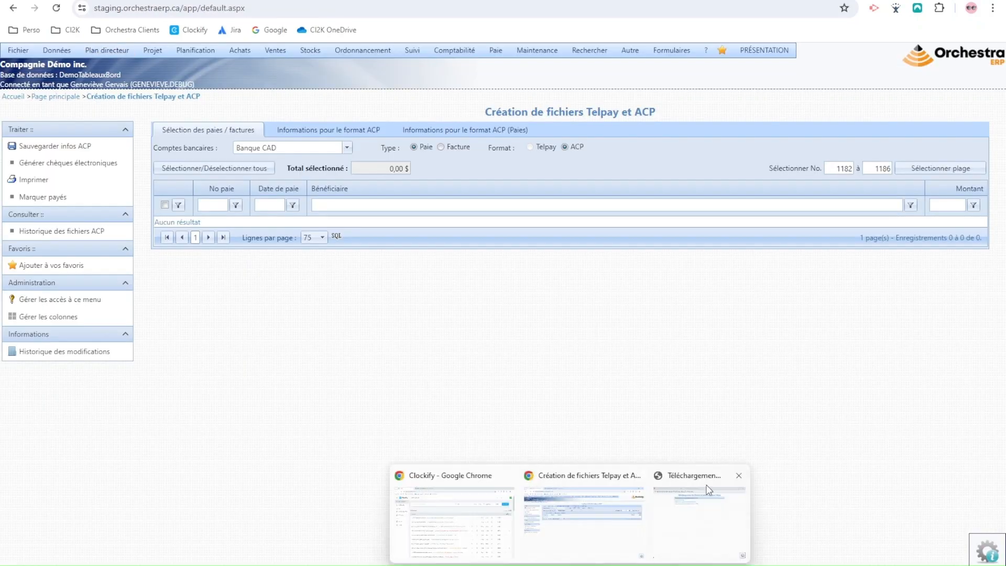
{"action": "left_click", "coordinate": [695, 501]}
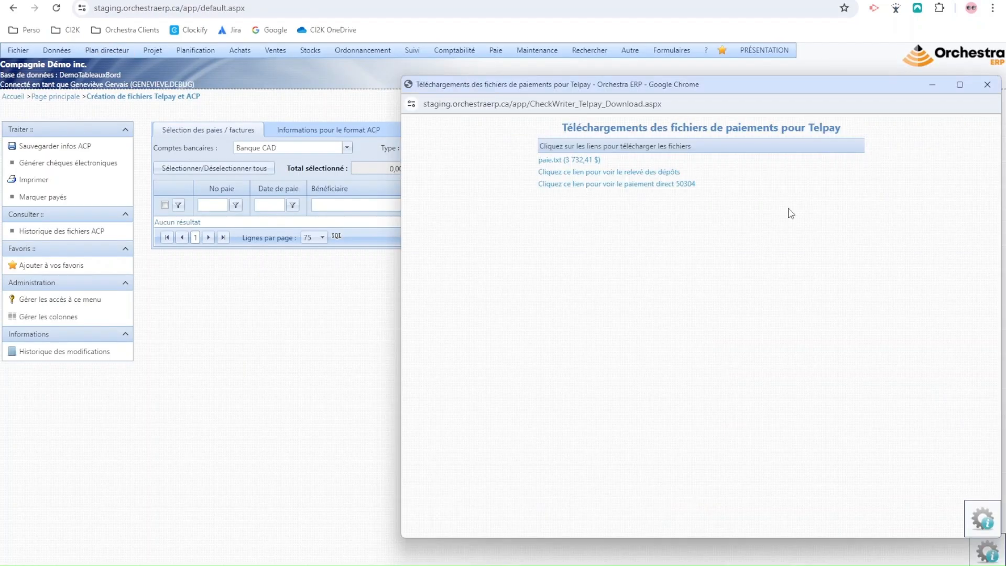
{"action": "left_click", "coordinate": [987, 85]}
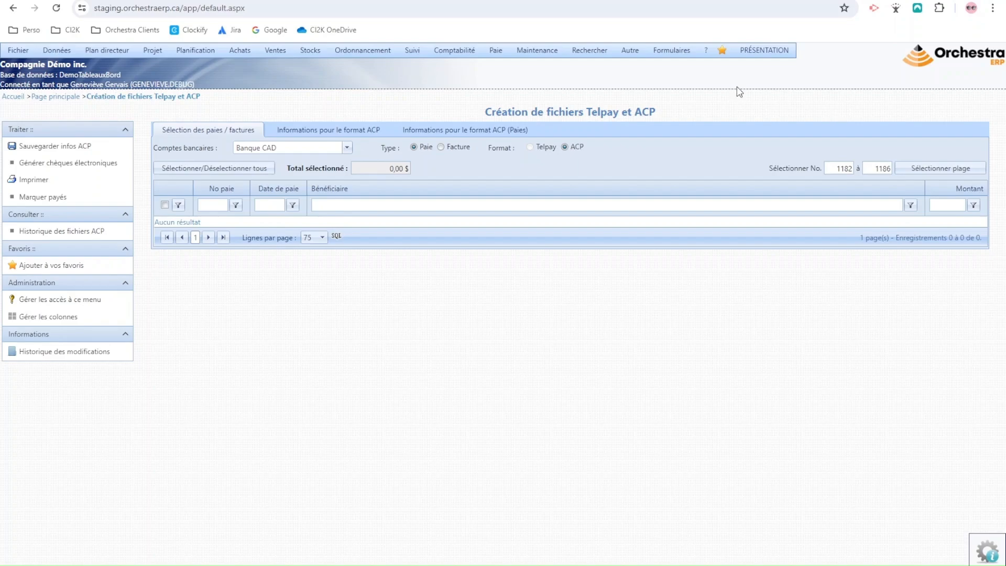
Open the employer's pay stubs (Talons de paie) and list only the latest stubs (Derniers) for all employees.
{"action": "left_click", "coordinate": [496, 50]}
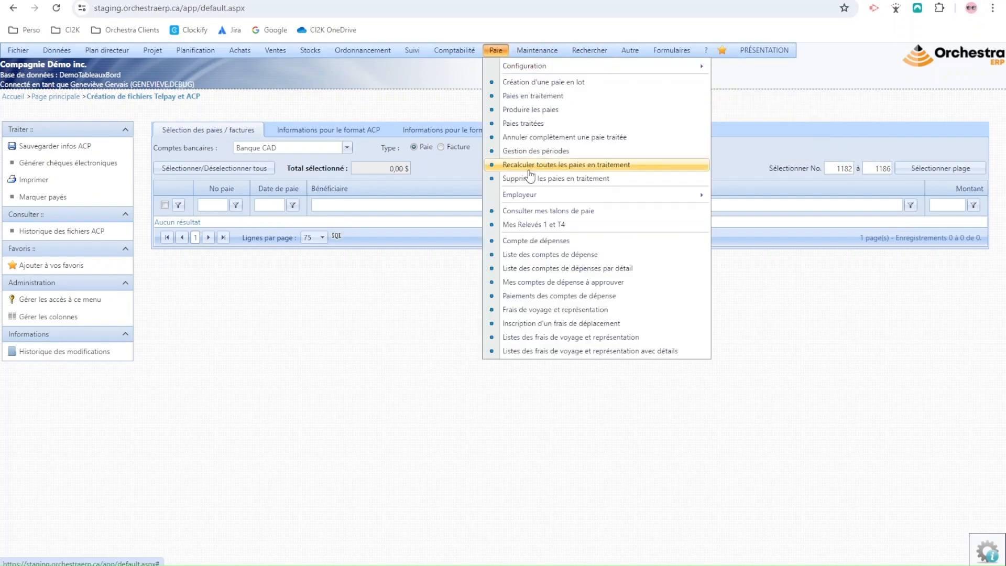
{"action": "mouse_move", "coordinate": [541, 196]}
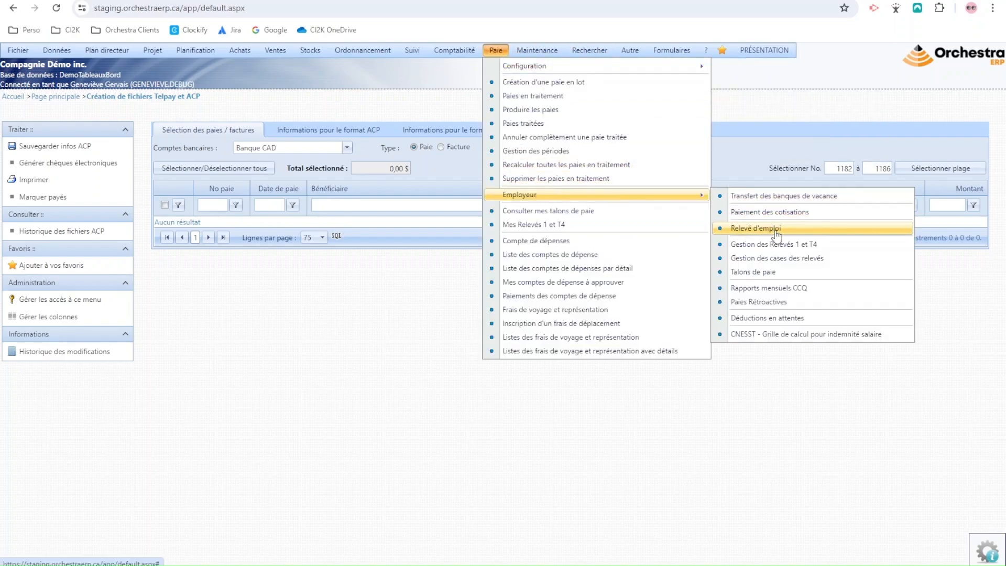
{"action": "left_click", "coordinate": [774, 273]}
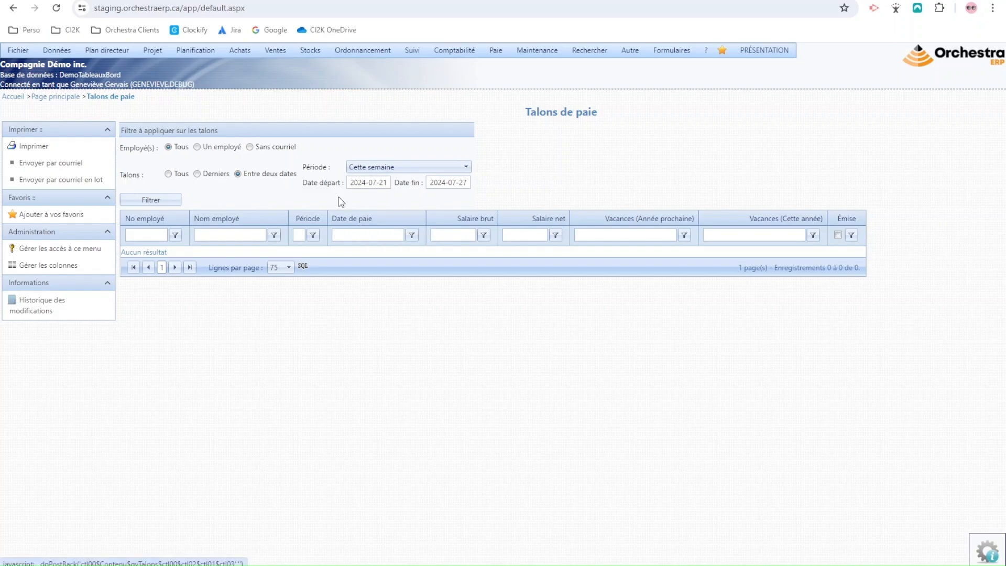
{"action": "left_click", "coordinate": [208, 179]}
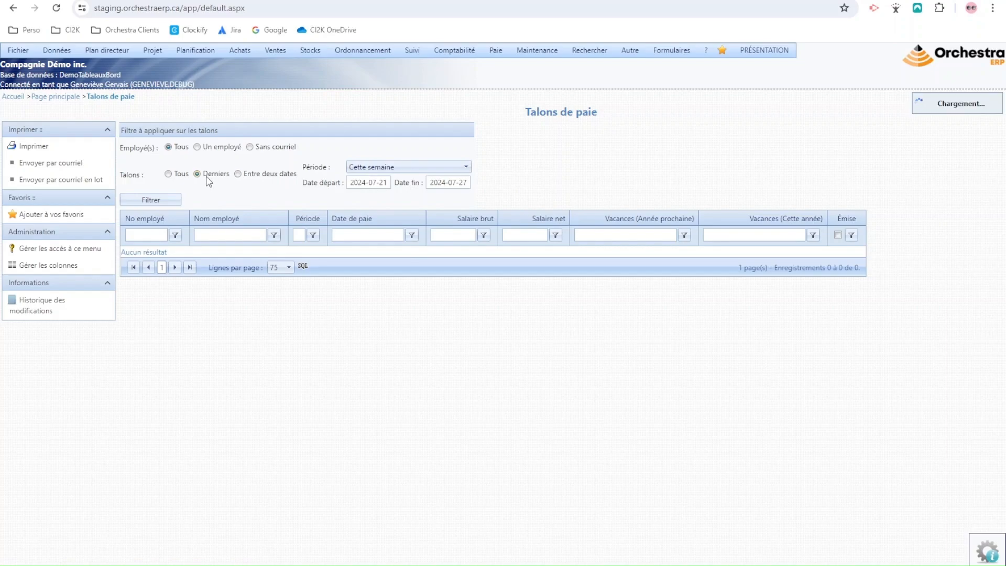
{"action": "scroll", "coordinate": [766, 231], "scroll_direction": "down", "scroll_amount": 15}
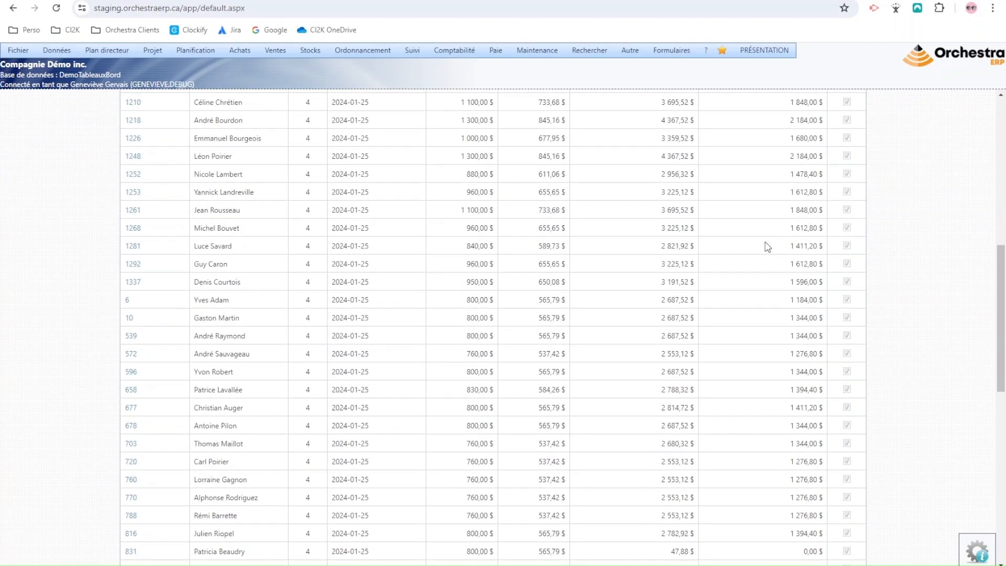
{"action": "scroll", "coordinate": [762, 244], "scroll_direction": "up", "scroll_amount": 10}
{"action": "scroll", "coordinate": [760, 242], "scroll_direction": "up", "scroll_amount": 6}
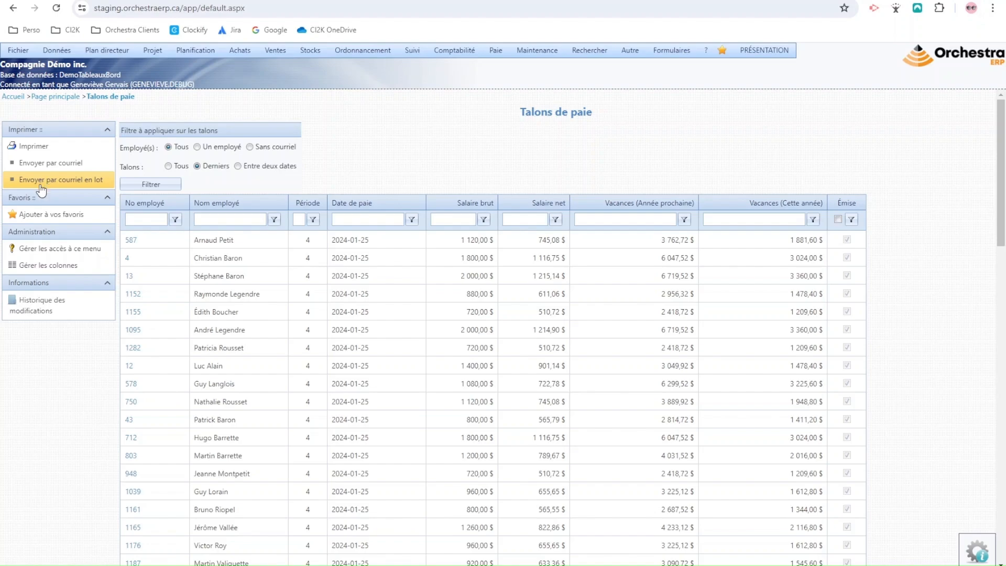
Open the batch e-mail form for the pay stubs and review its fields down to the predefined "Talon paie" message.
{"action": "left_click", "coordinate": [65, 181]}
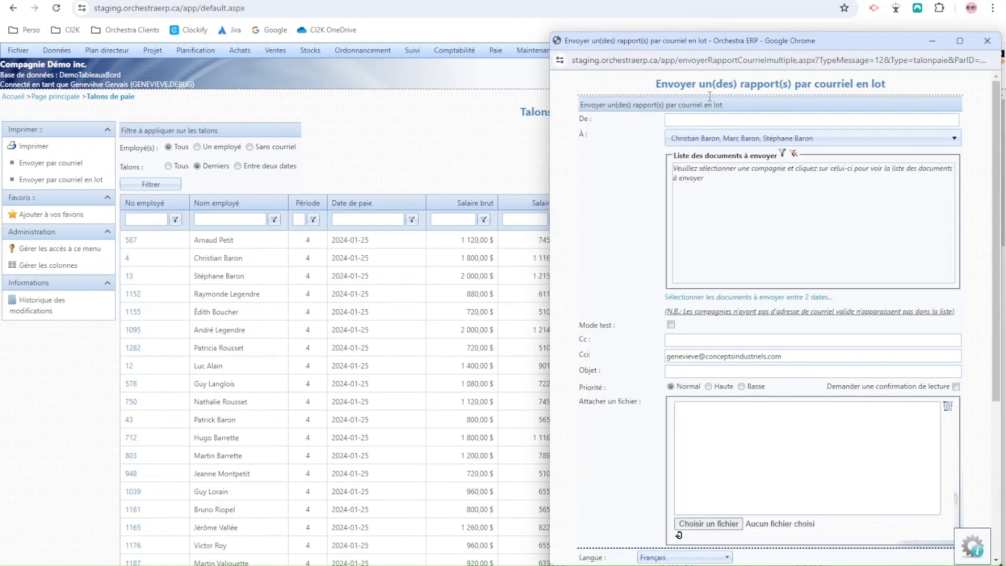
{"action": "left_click_drag", "start_coordinate": [749, 42], "coordinate": [660, 13]}
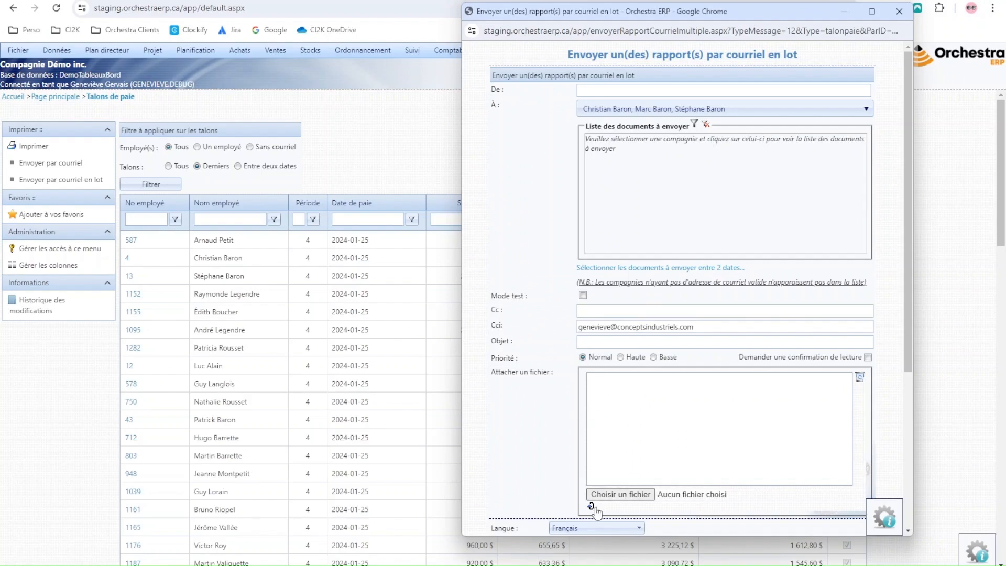
{"action": "scroll", "coordinate": [655, 436], "scroll_direction": "down", "scroll_amount": 5}
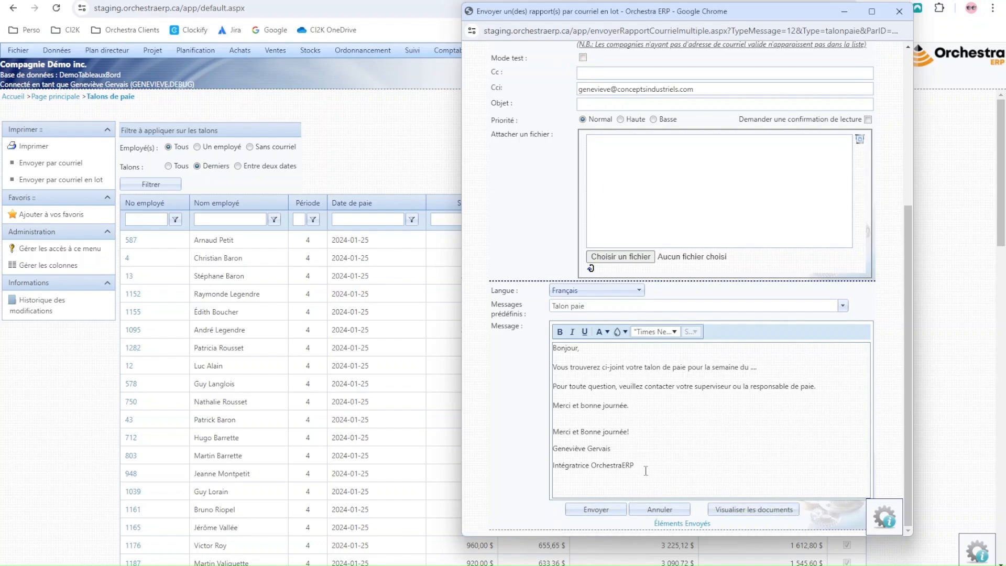
Close the batch e-mail form without sending and open the Informations page of the employee management (Gestion des employés).
{"action": "left_click", "coordinate": [901, 11]}
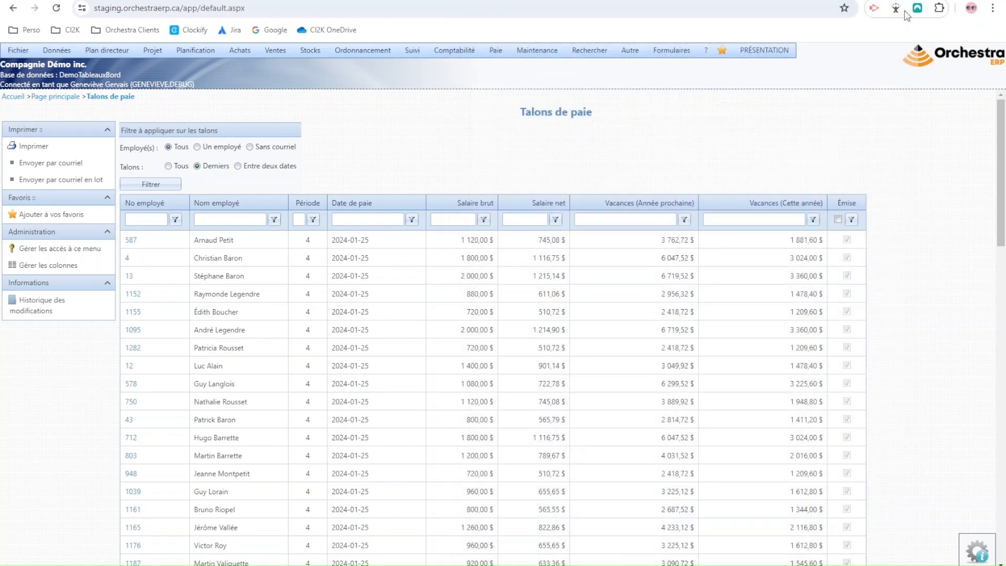
{"action": "left_click", "coordinate": [55, 52]}
{"action": "mouse_move", "coordinate": [84, 83]}
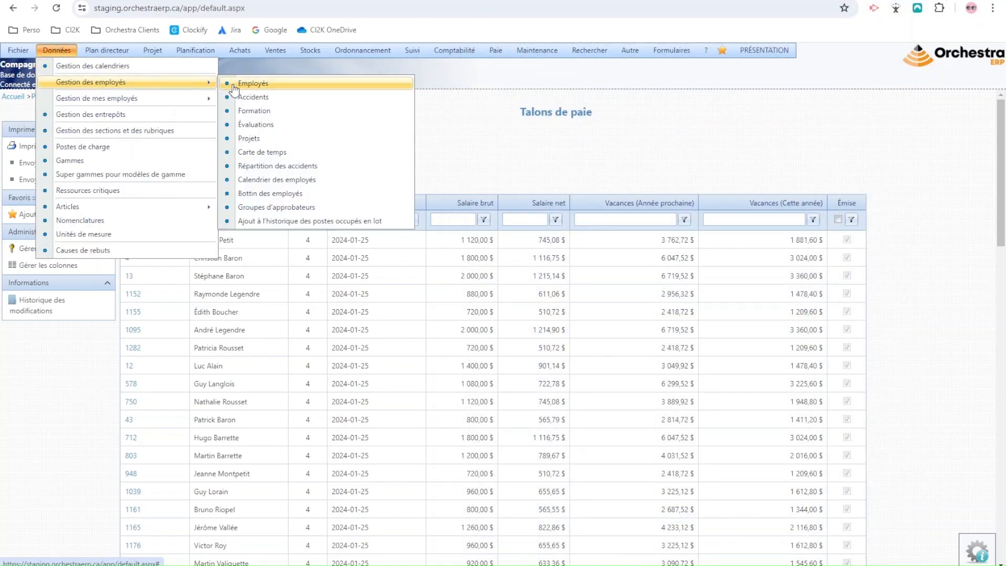
{"action": "left_click", "coordinate": [251, 85]}
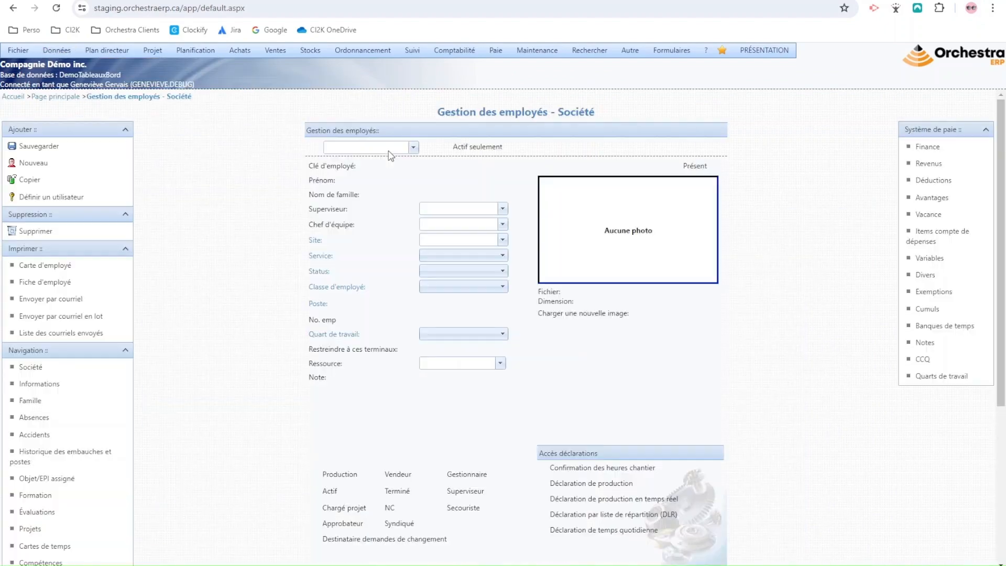
{"action": "left_click", "coordinate": [36, 388]}
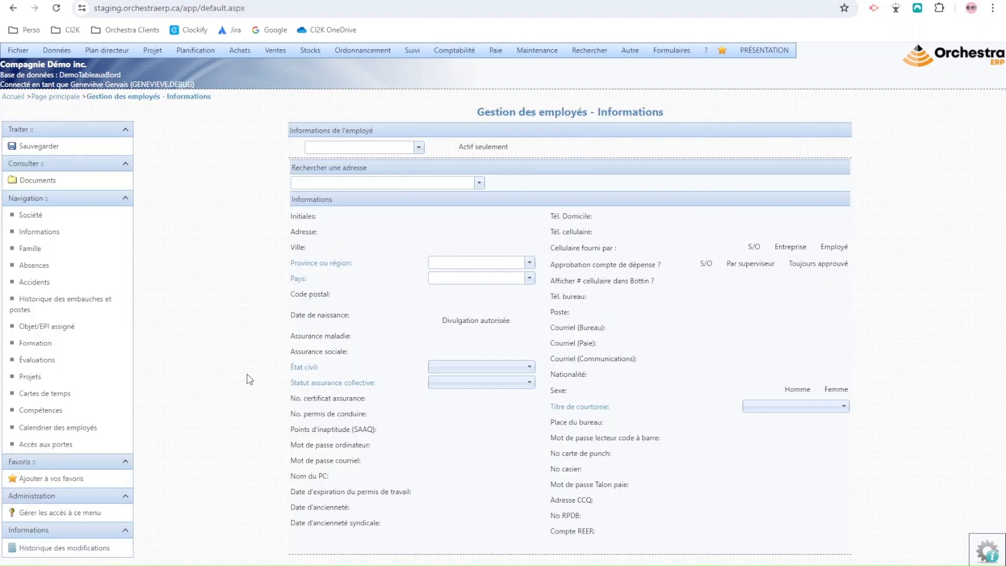
Examine the employee's pay stub password (Mot de passe Talon paie) and payroll e-mail (Courriel (Paie)) fields, leaving both unfilled.
{"action": "left_click", "coordinate": [766, 485]}
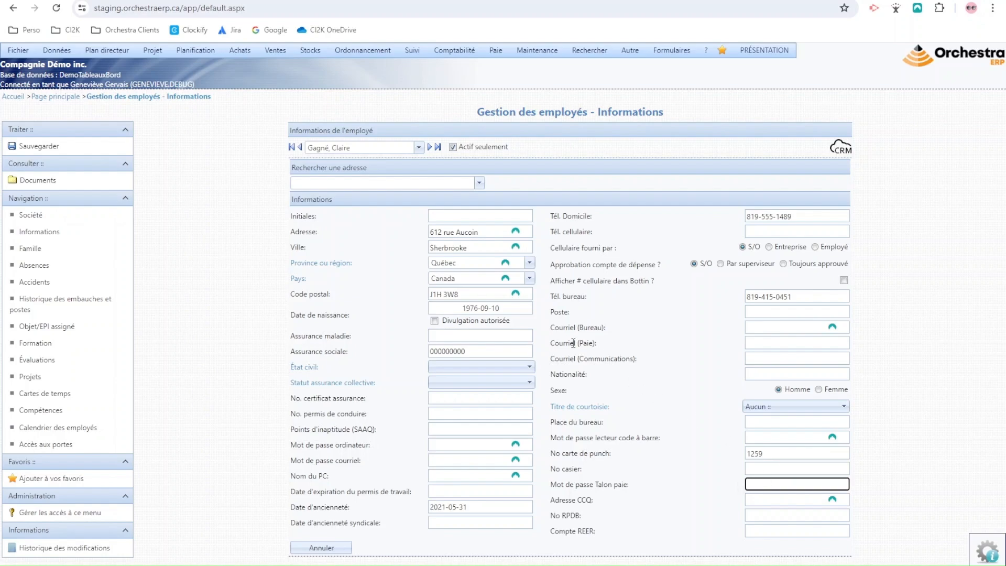
{"action": "left_click", "coordinate": [765, 345]}
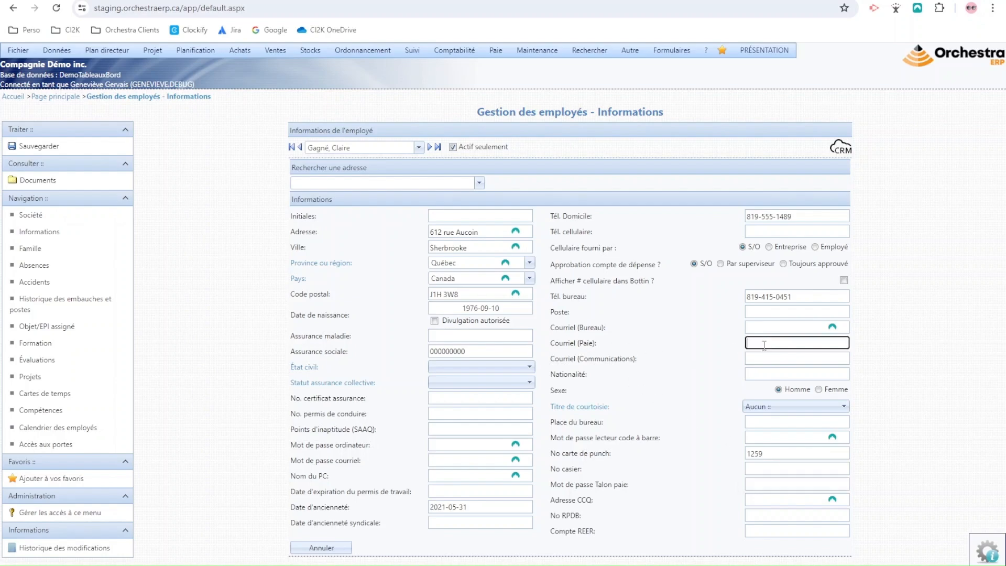
{"action": "left_click", "coordinate": [968, 362]}
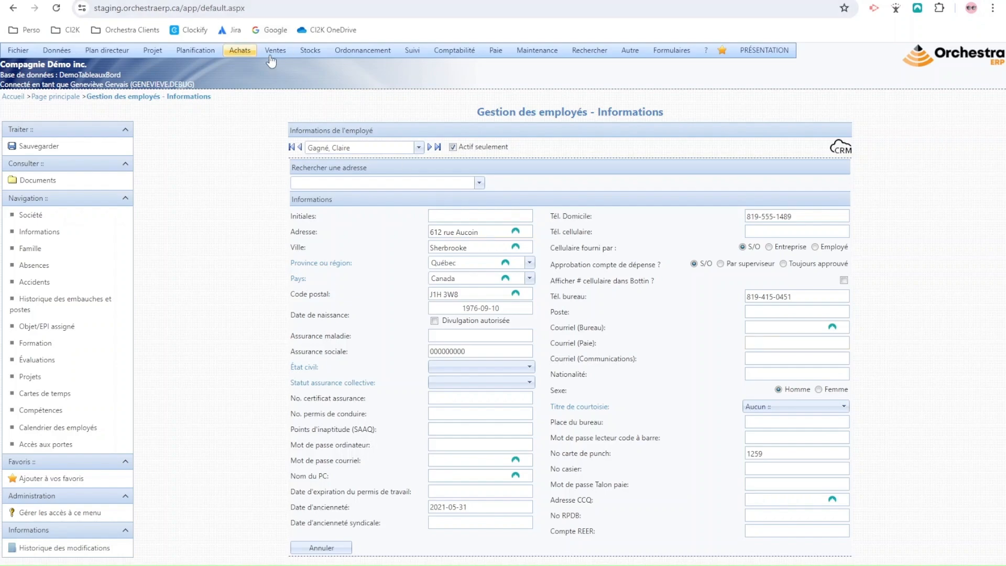
Open the direct payments (Paiements directs) for Banque CAD - Compte CAN and post the period 4 payroll payment to the general ledger.
{"action": "left_click", "coordinate": [456, 52]}
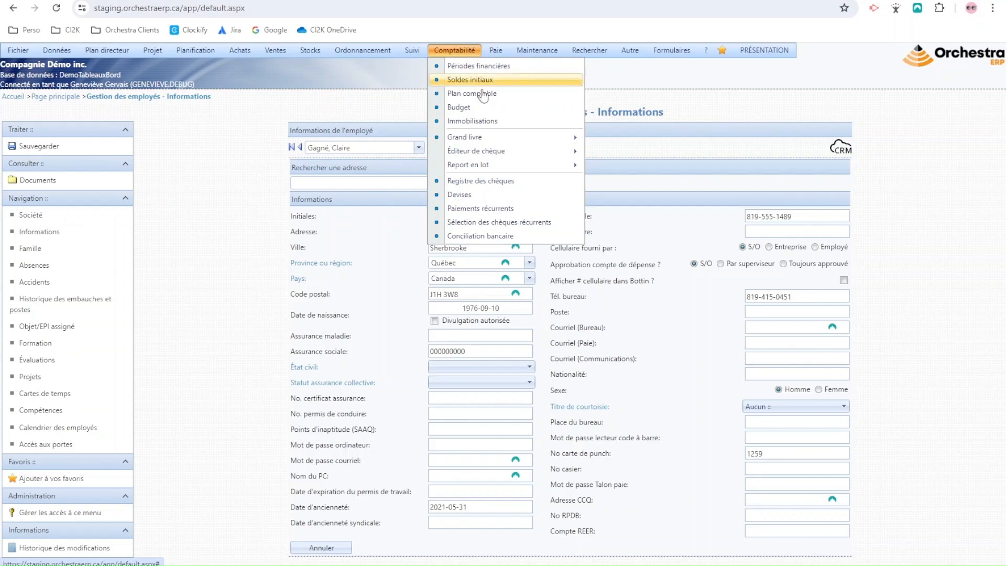
{"action": "mouse_move", "coordinate": [528, 152]}
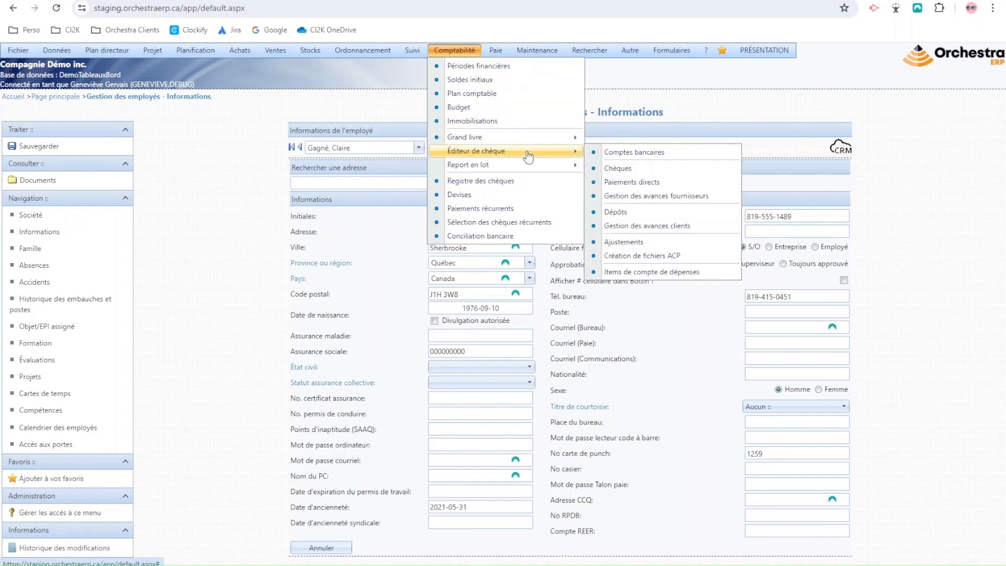
{"action": "left_click", "coordinate": [626, 181]}
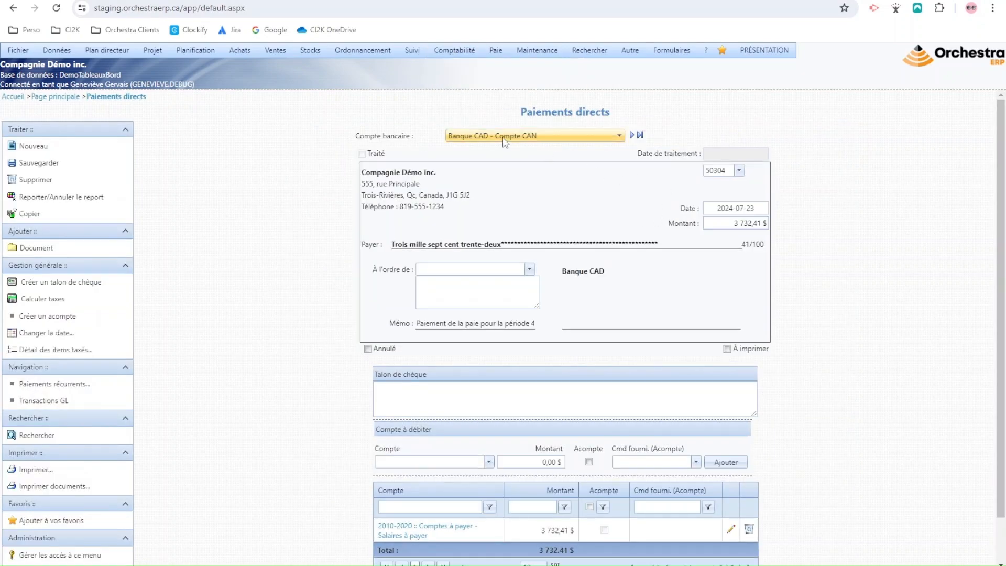
{"action": "left_click", "coordinate": [536, 135]}
{"action": "left_click", "coordinate": [713, 134]}
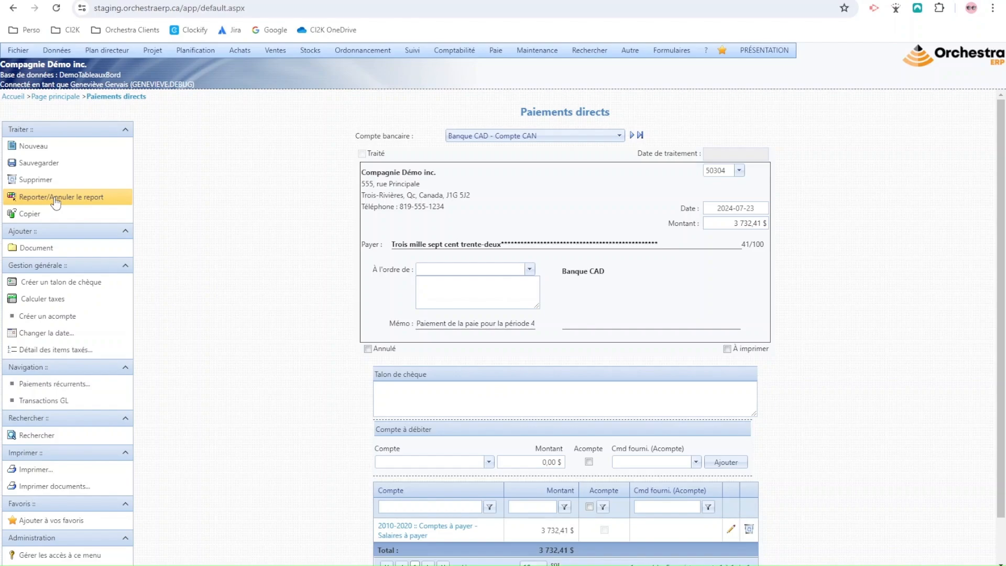
{"action": "left_click", "coordinate": [56, 199]}
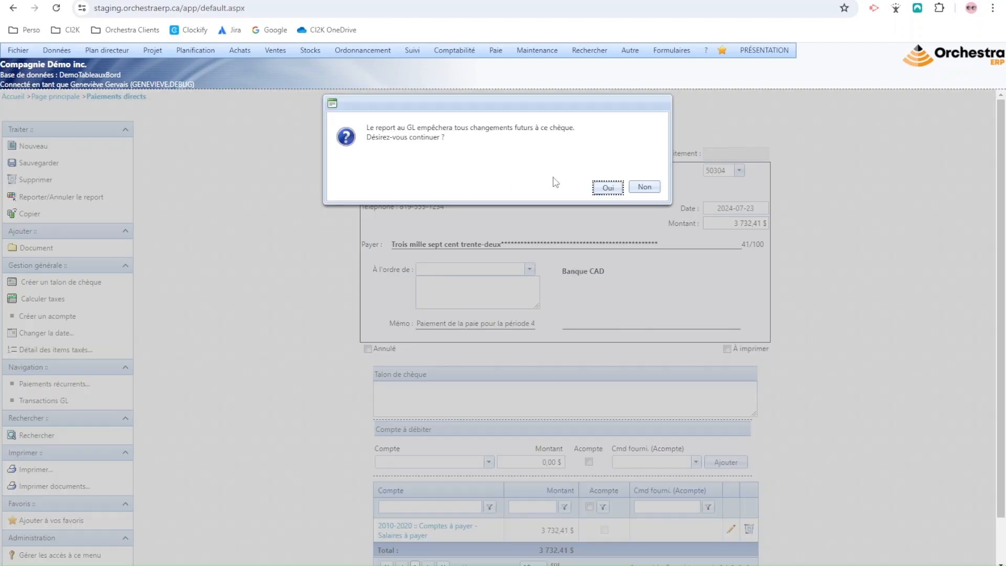
{"action": "left_click", "coordinate": [605, 190]}
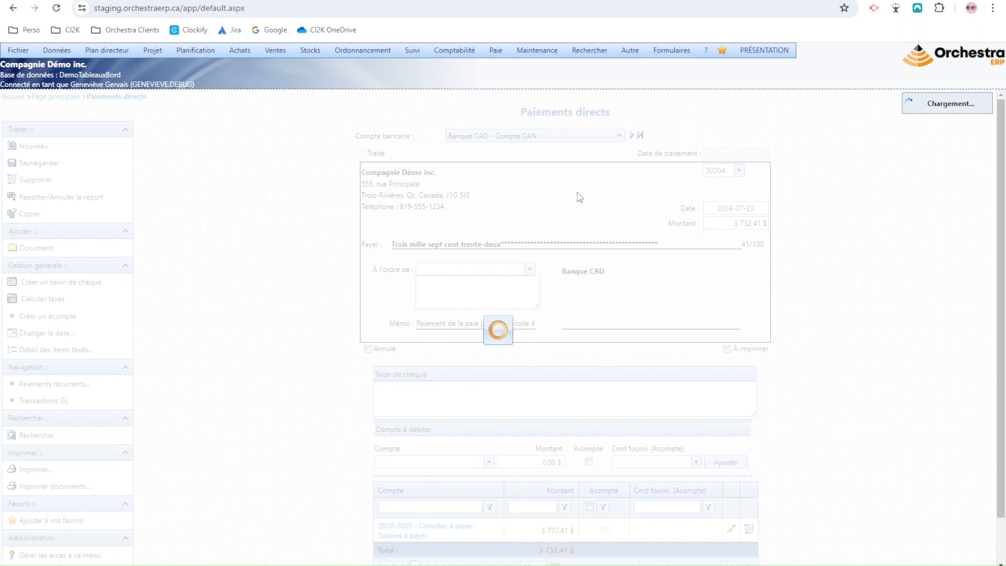